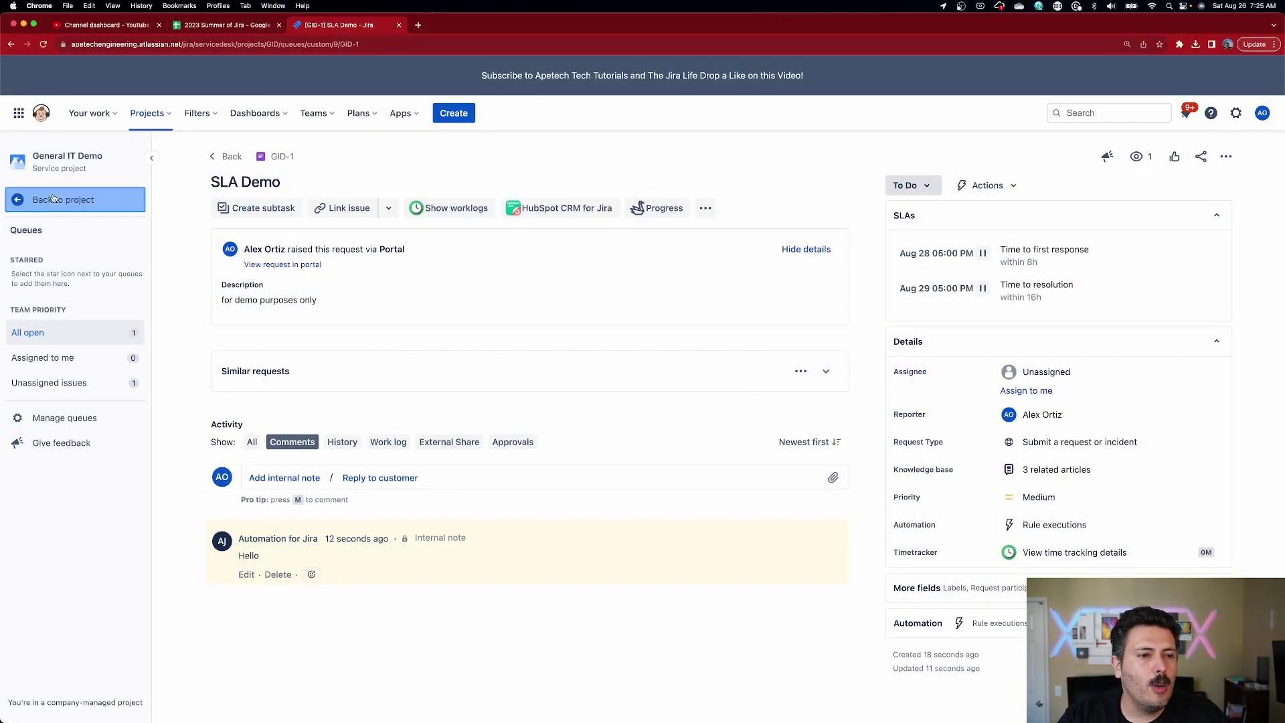
# Go back to the General IT Demo project and open Project settings, scrolling toward SLAs
pyautogui.click(62, 200)
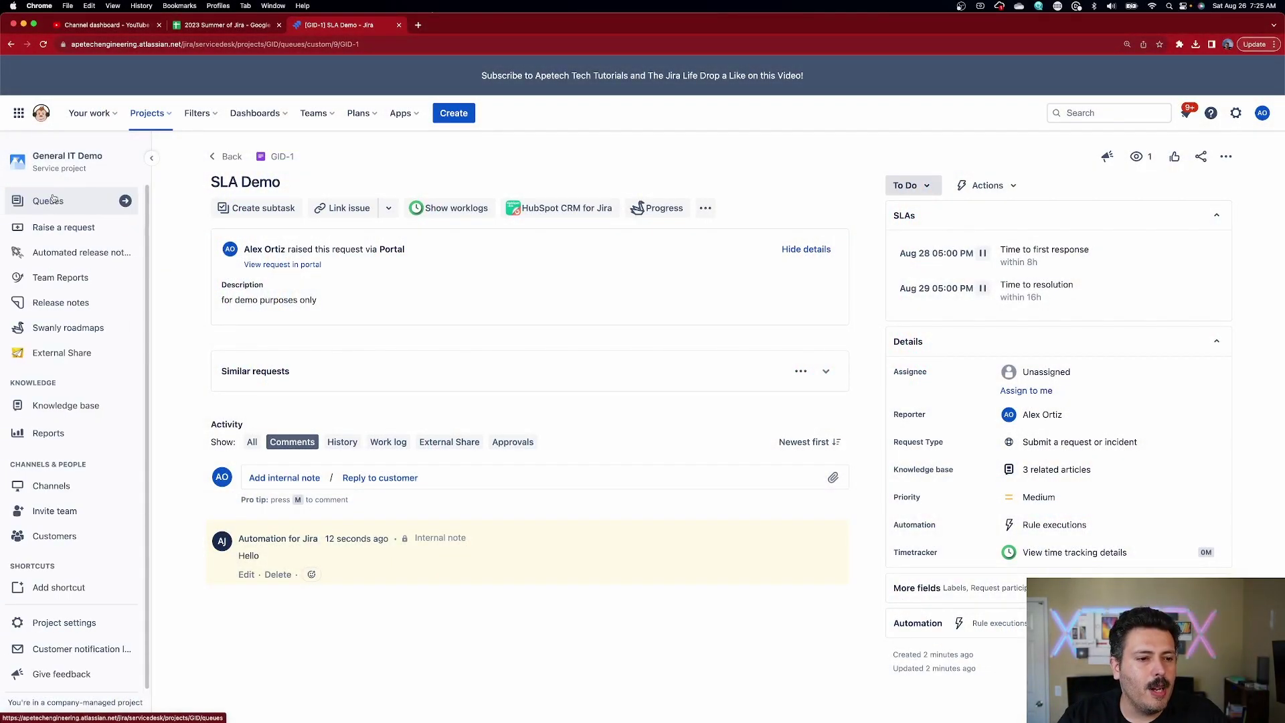
pyautogui.click(49, 622)
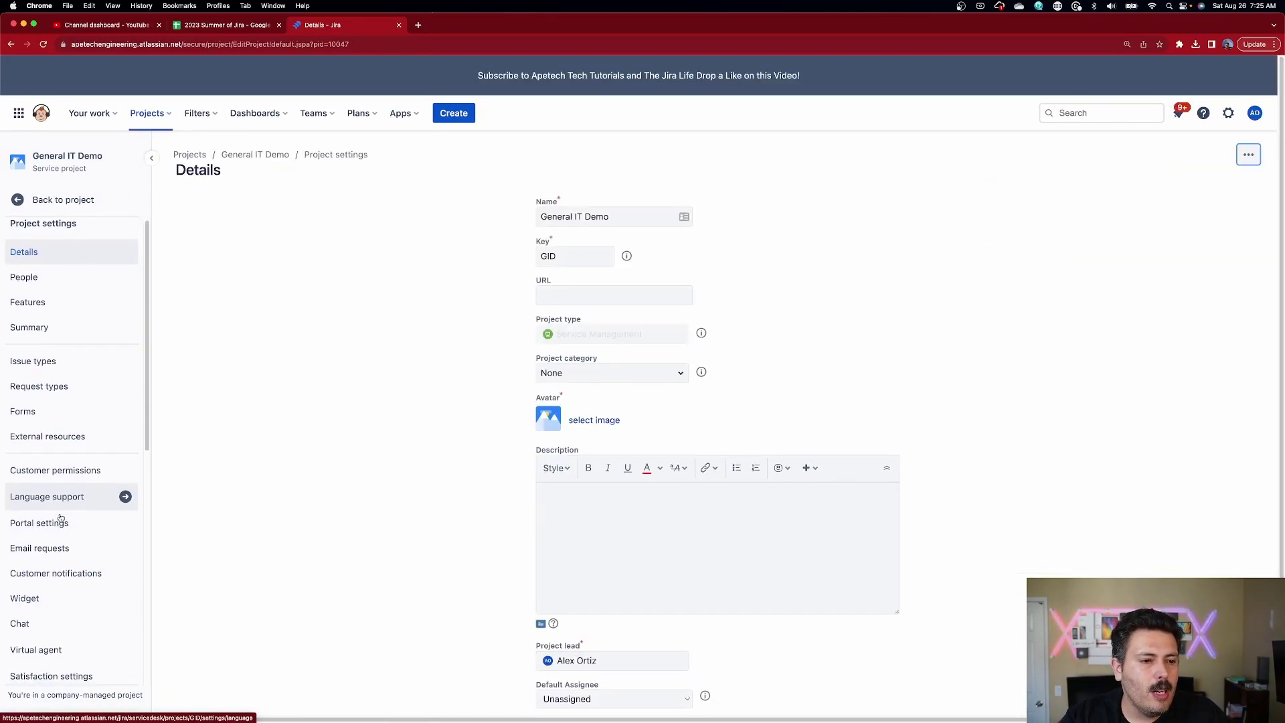
pyautogui.scroll(-3, 60, 517)
pyautogui.scroll(-3, 61, 518)
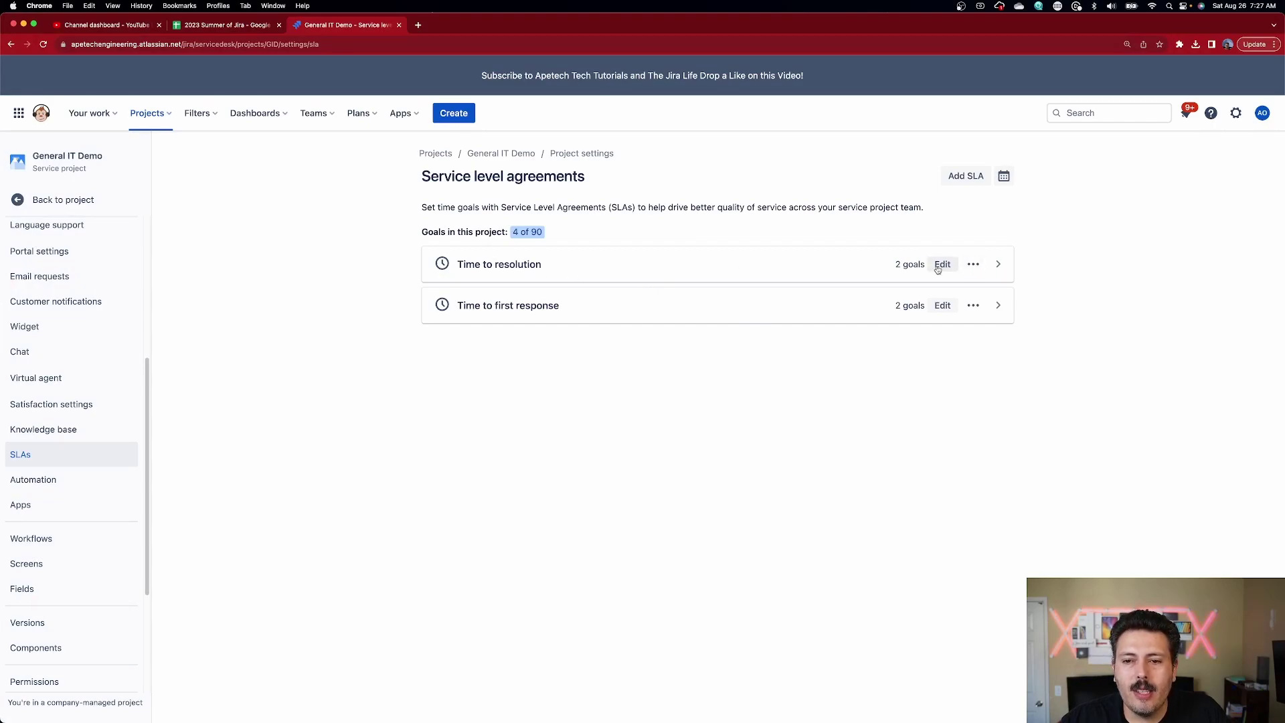
# Expand the Time to resolution SLA to review its conditions, then show its extra actions
pyautogui.click(998, 265)
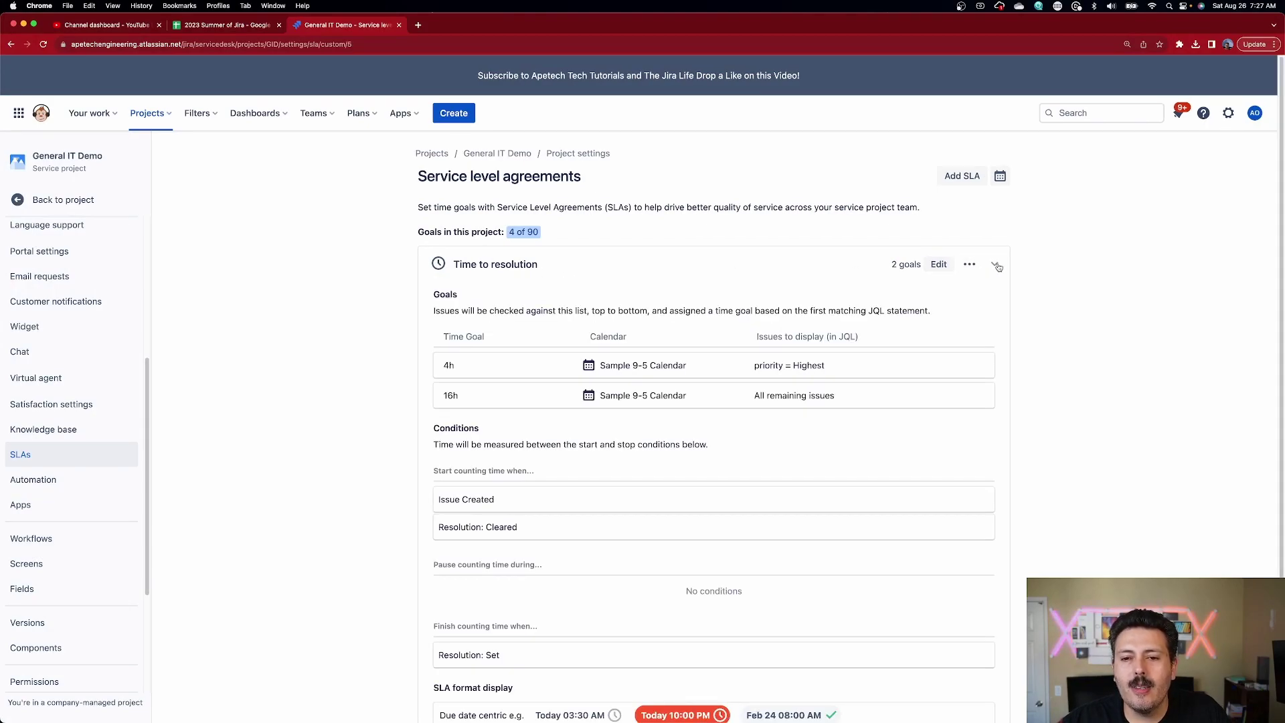
pyautogui.scroll(-2, 996, 319)
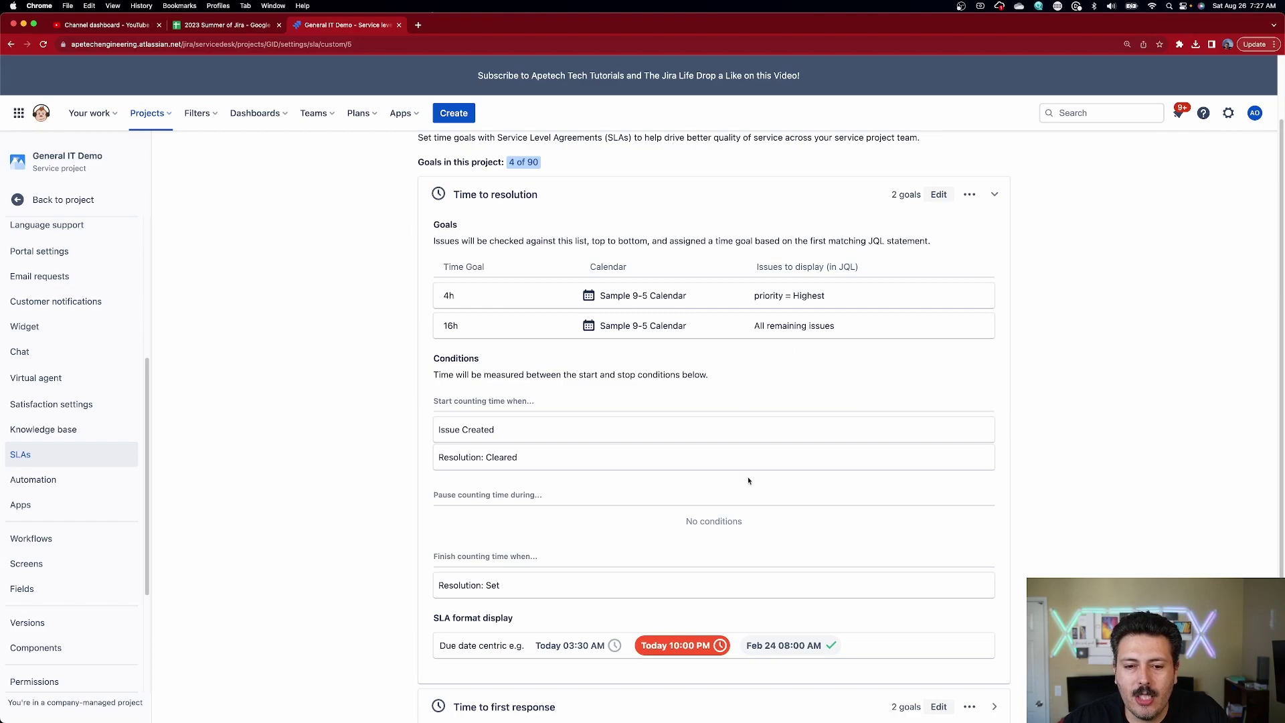
pyautogui.scroll(2, 899, 420)
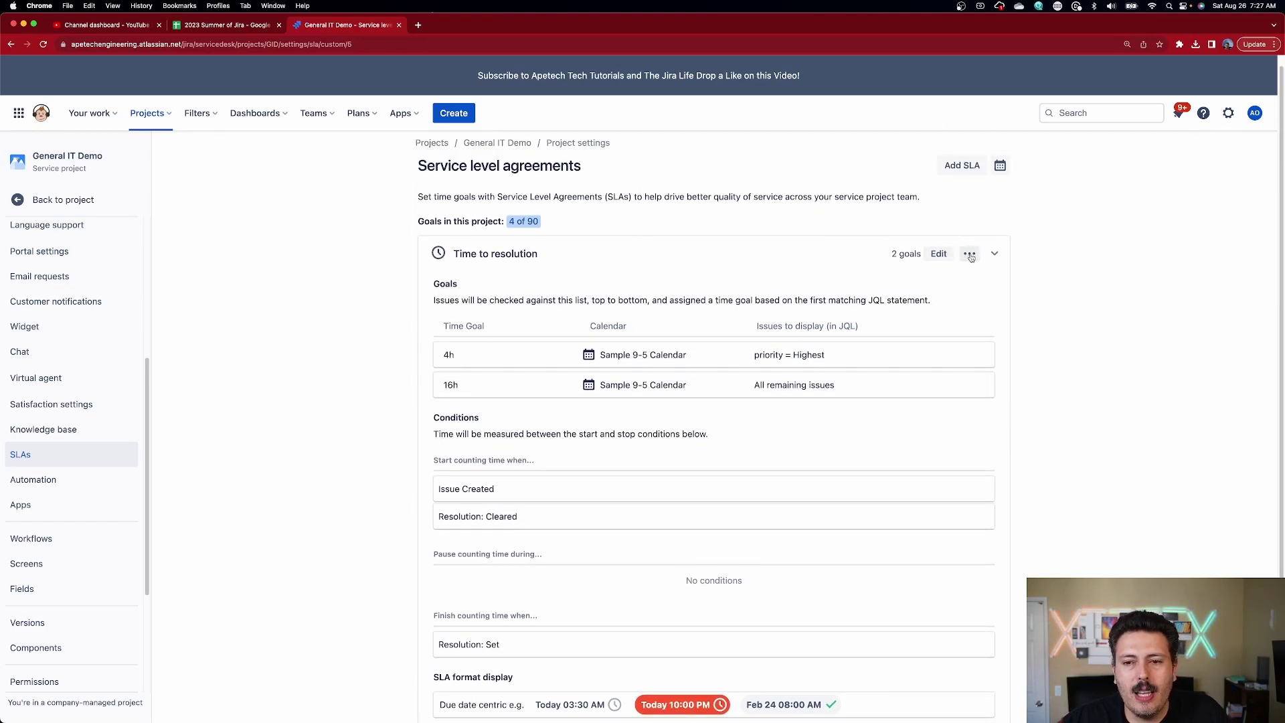
pyautogui.click(970, 255)
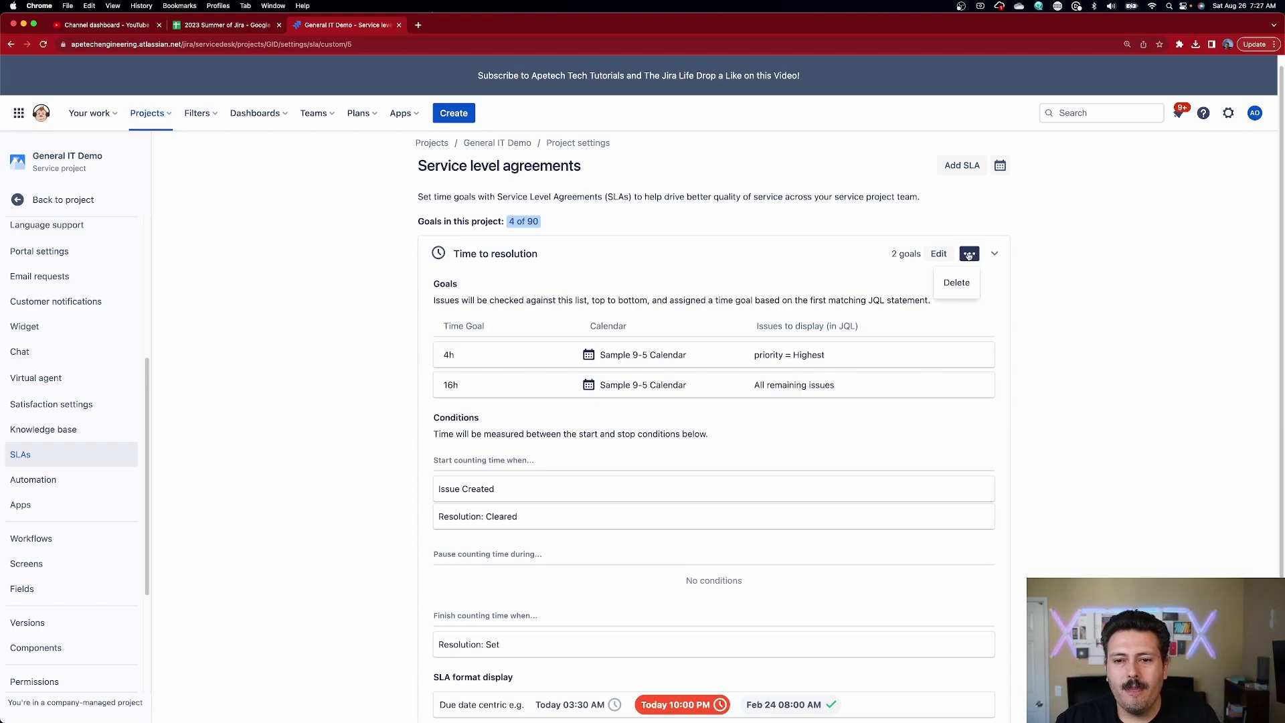
# Edit the Time to resolution SLA and review its 4h and 16h goals on Sample 9-5 Calendar
pyautogui.click(939, 254)
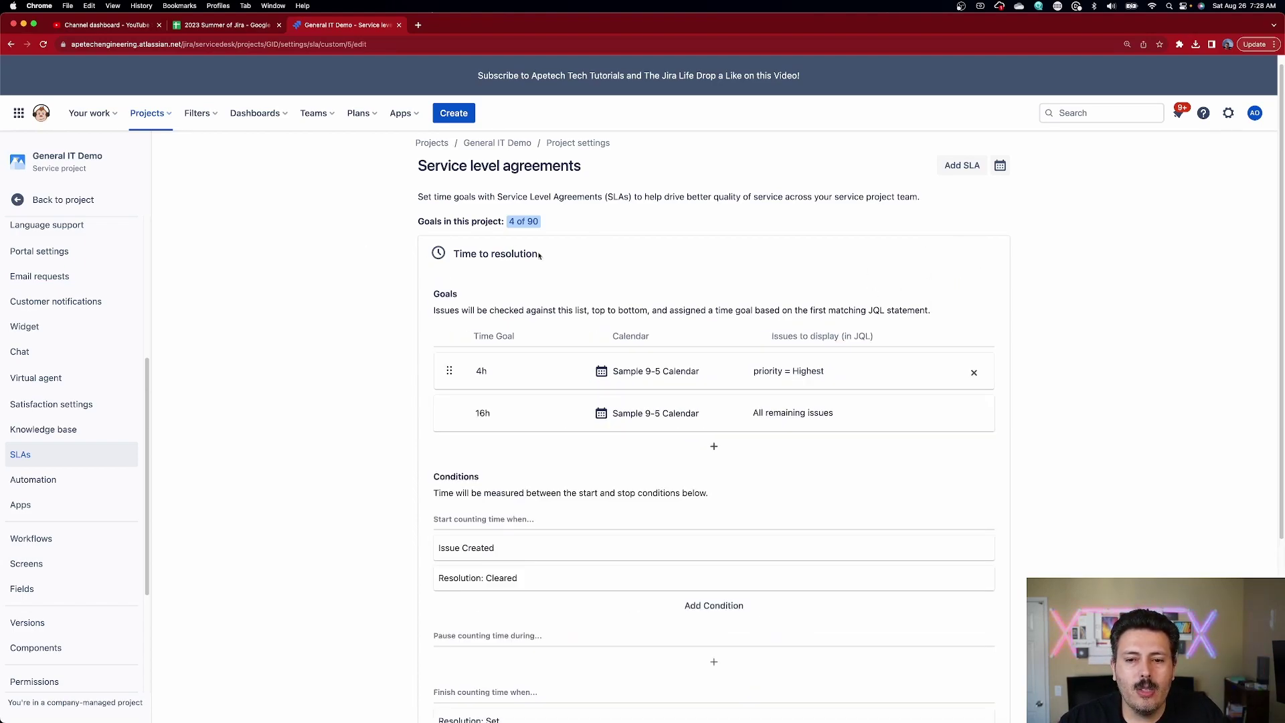
pyautogui.scroll(-4, 548, 267)
pyautogui.scroll(3, 576, 332)
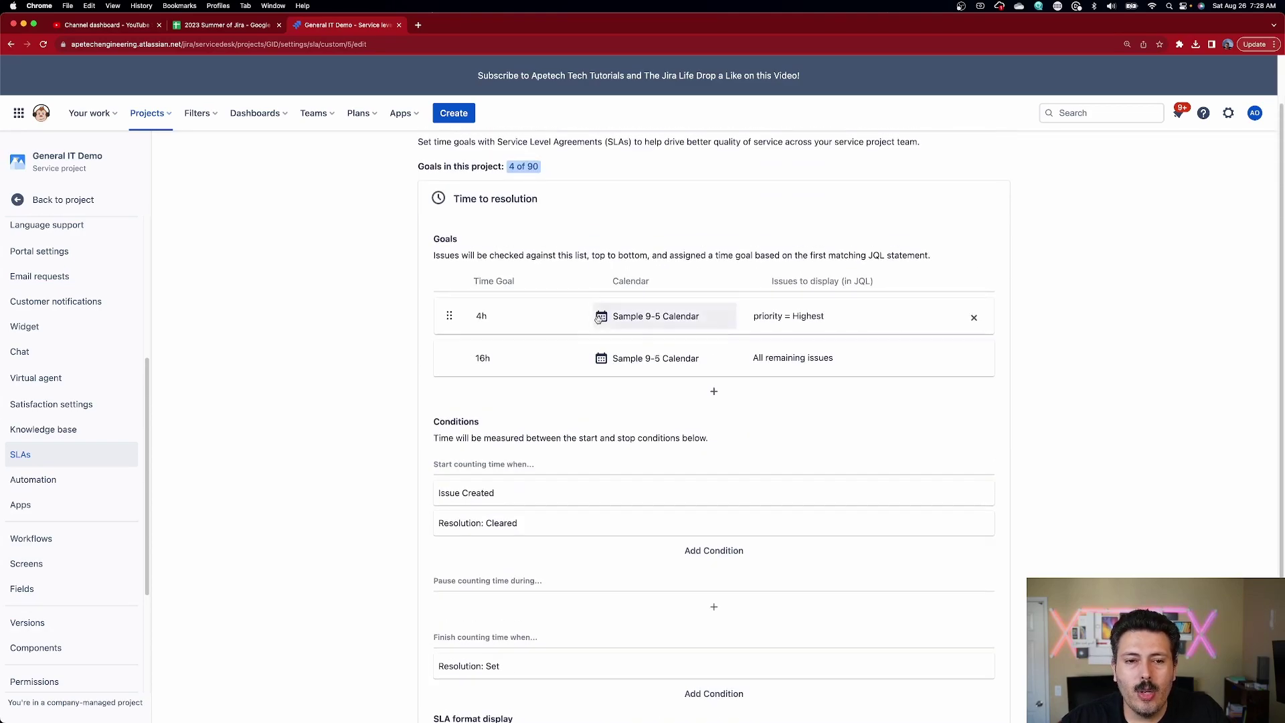
pyautogui.scroll(1, 569, 301)
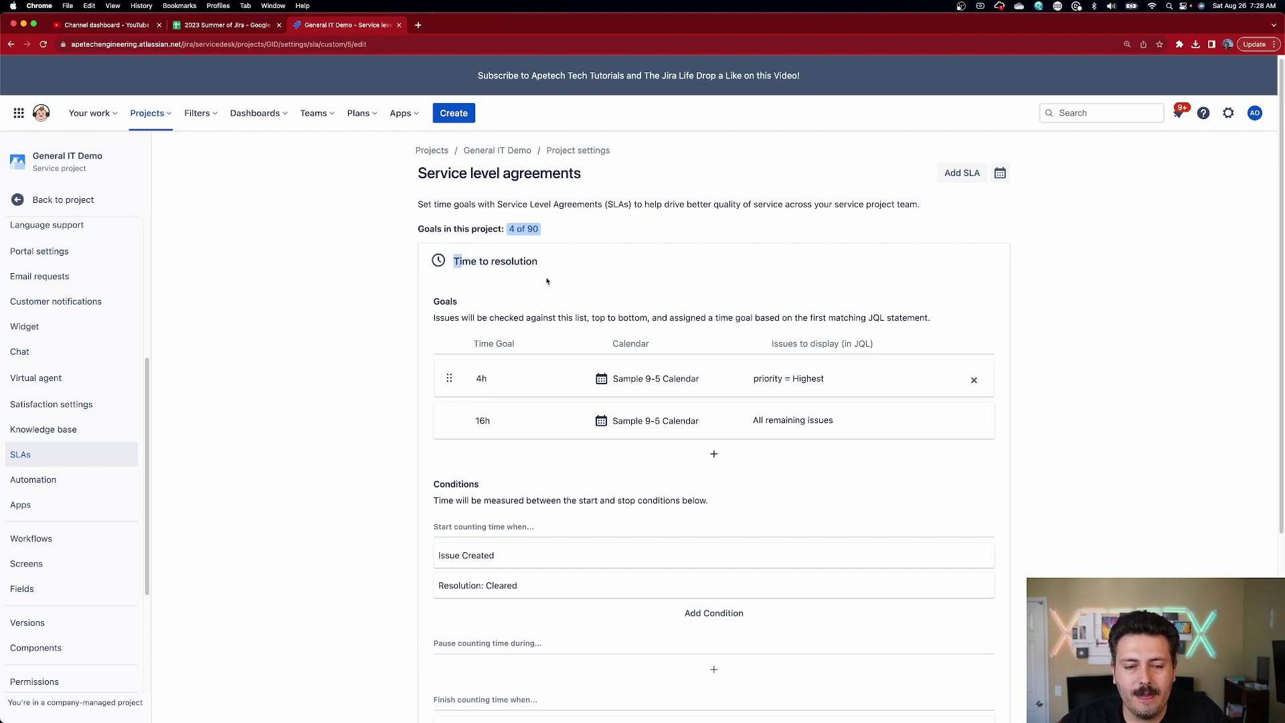
pyautogui.scroll(-1, 549, 286)
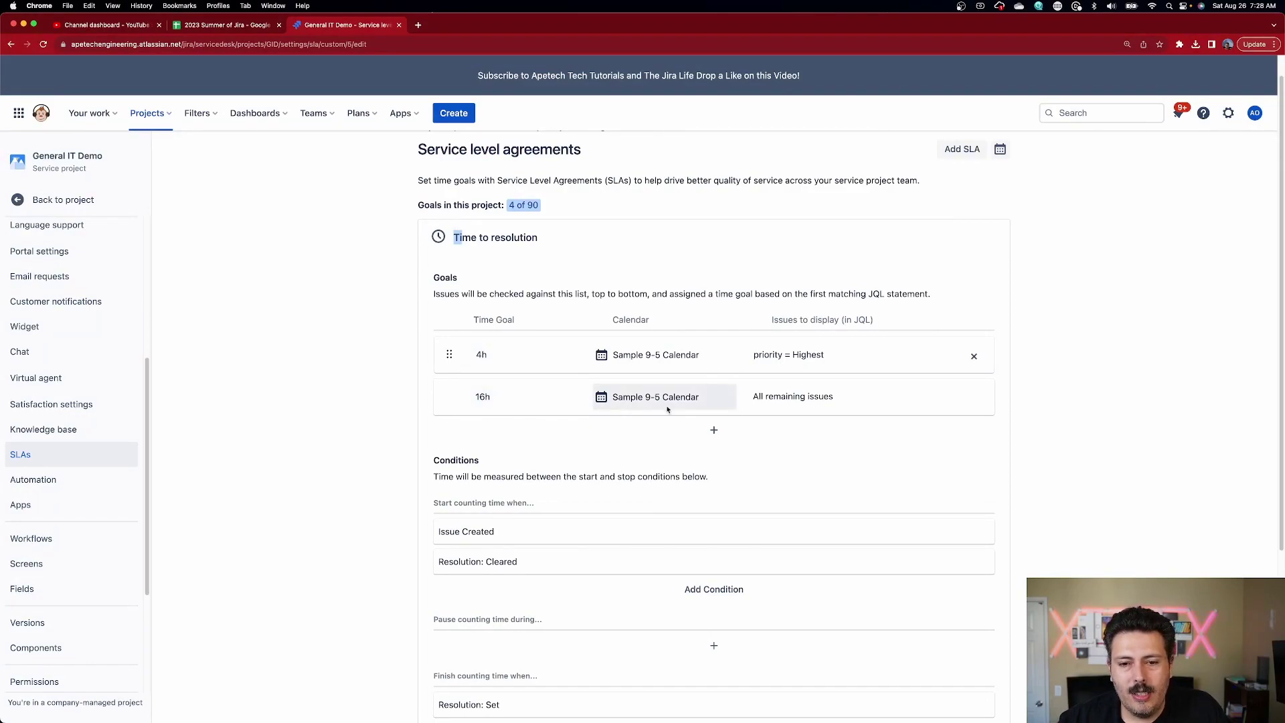
pyautogui.moveTo(761, 396); pyautogui.dragTo(824, 396)
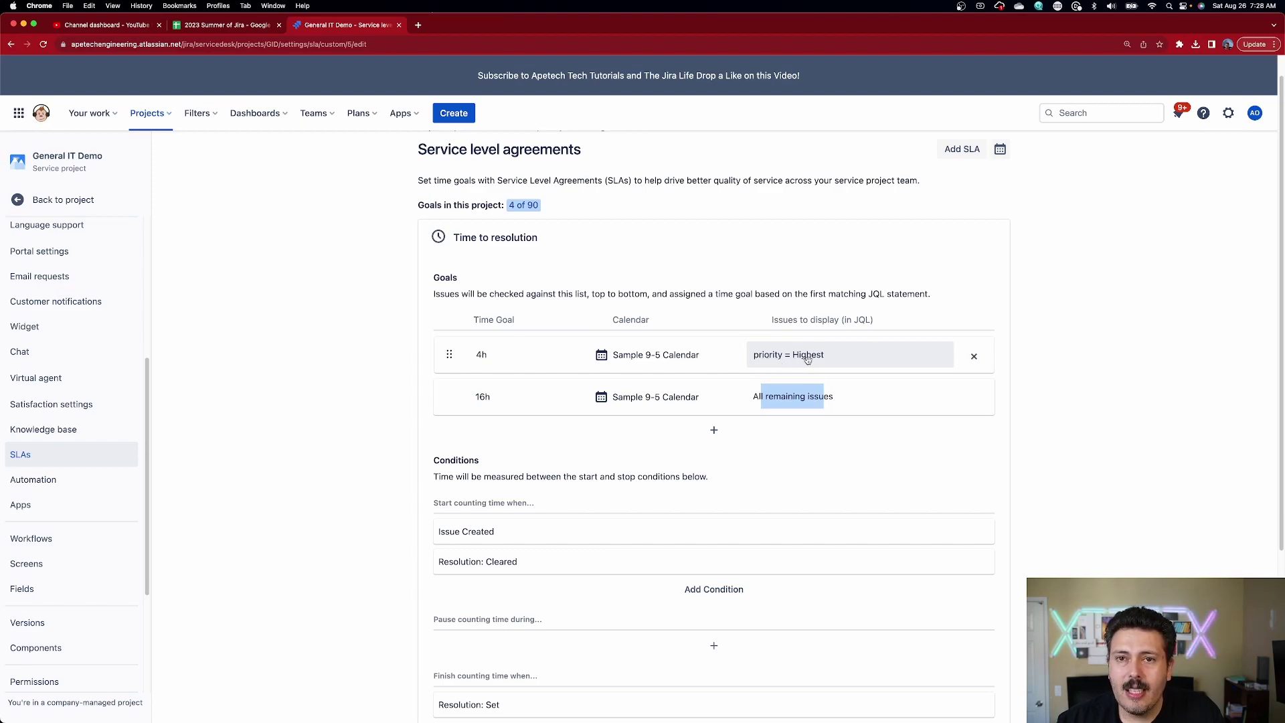
# Change the Time to resolution goals to 2h for Highest priority and 24h for remaining issues
pyautogui.click(500, 354)
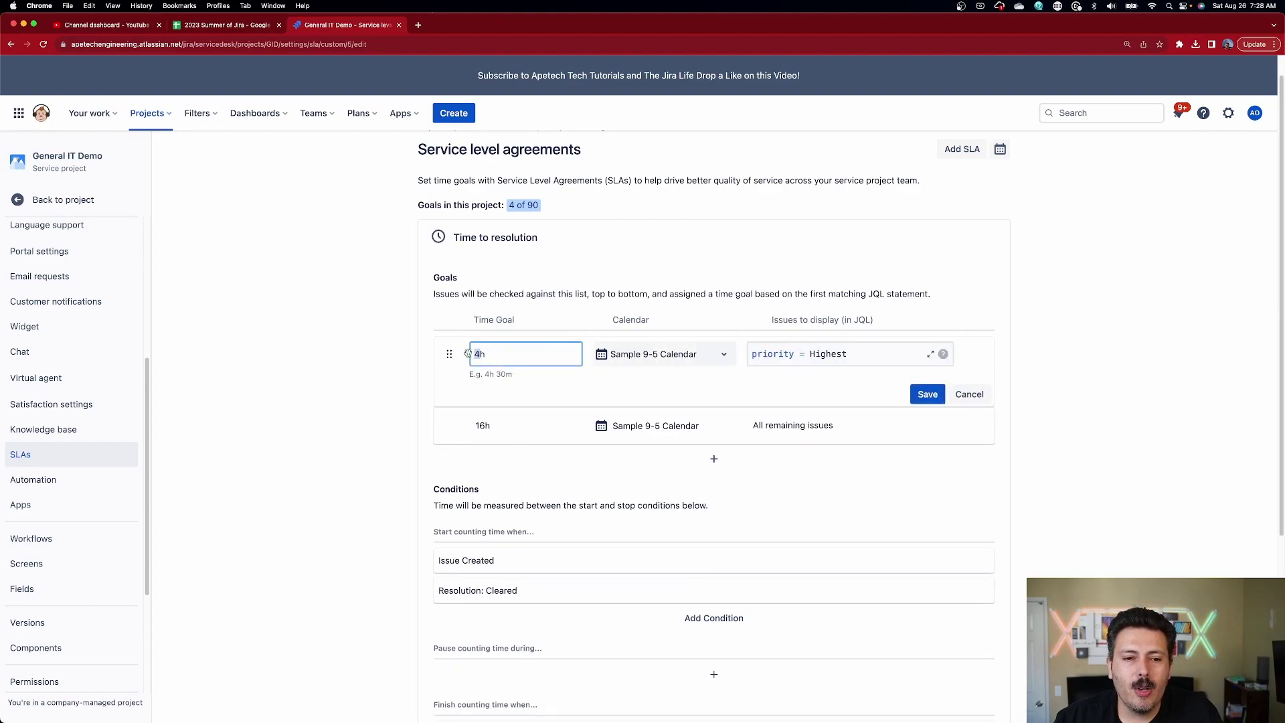
pyautogui.write('2')
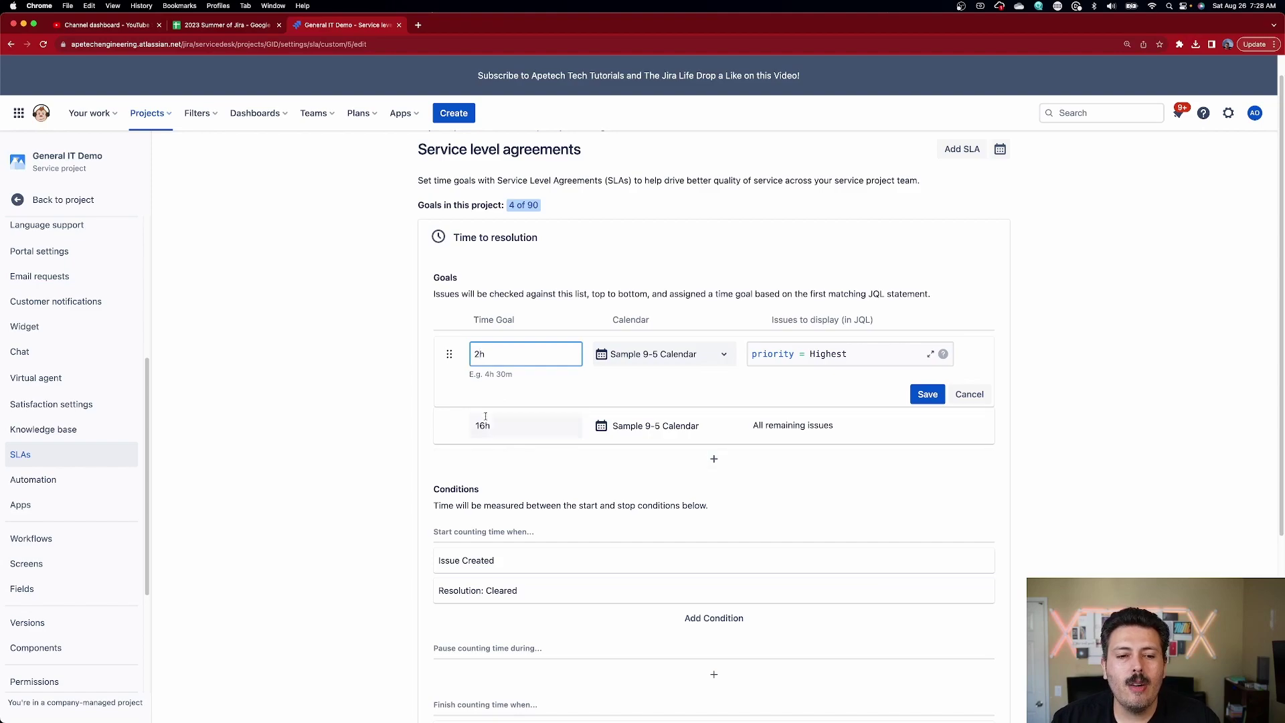
pyautogui.click(485, 425)
pyautogui.moveTo(484, 426); pyautogui.dragTo(473, 423)
pyautogui.write('24h')
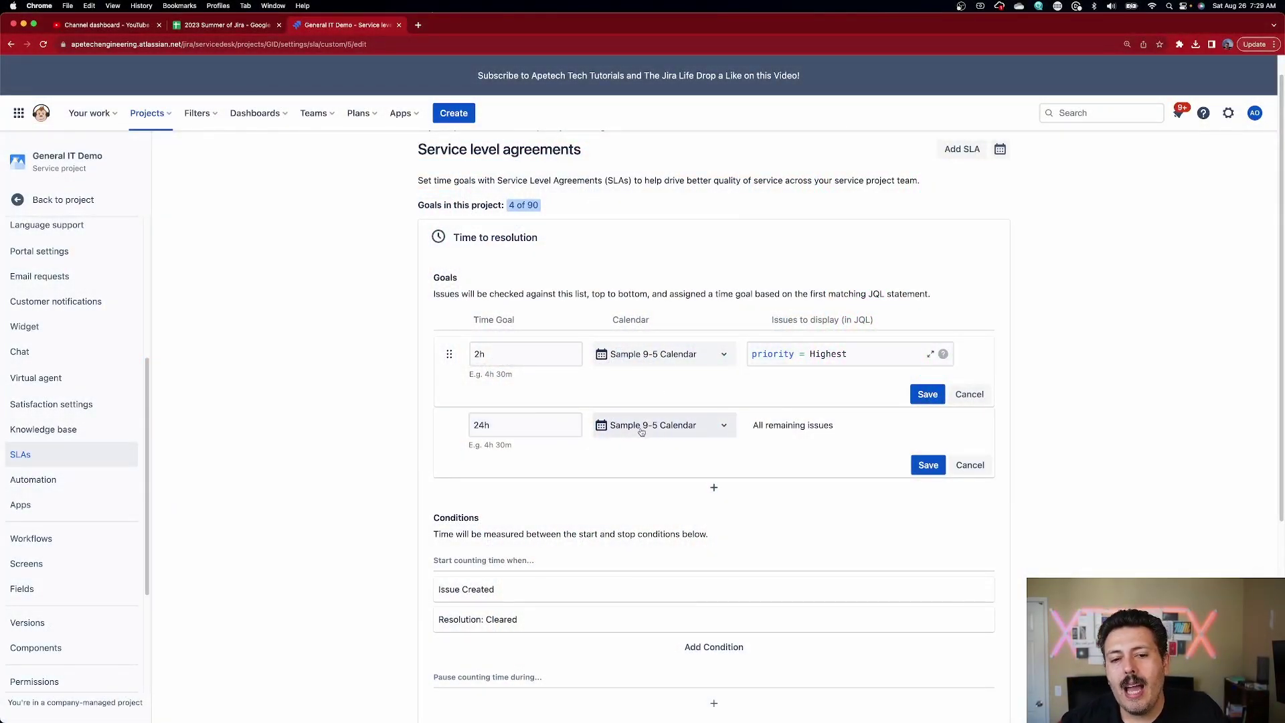
pyautogui.click(669, 433)
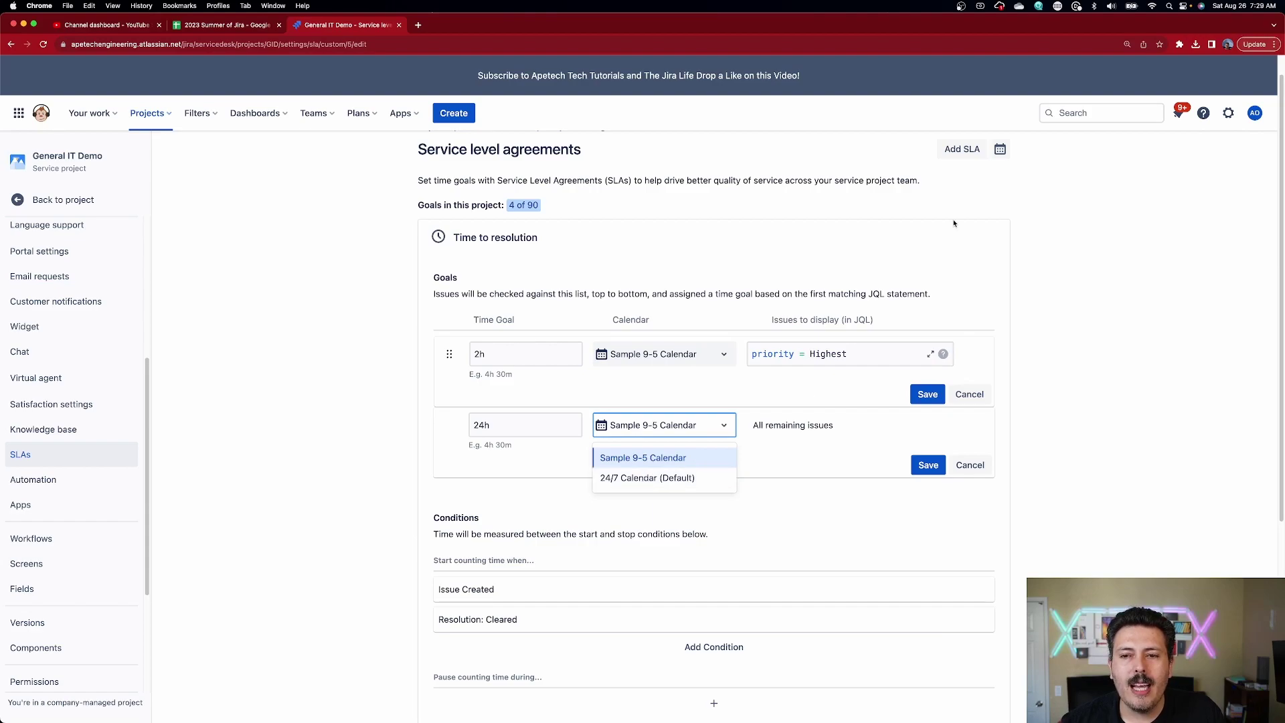
pyautogui.rightClick(1001, 151)
pyautogui.click(993, 181)
pyautogui.click(1000, 150)
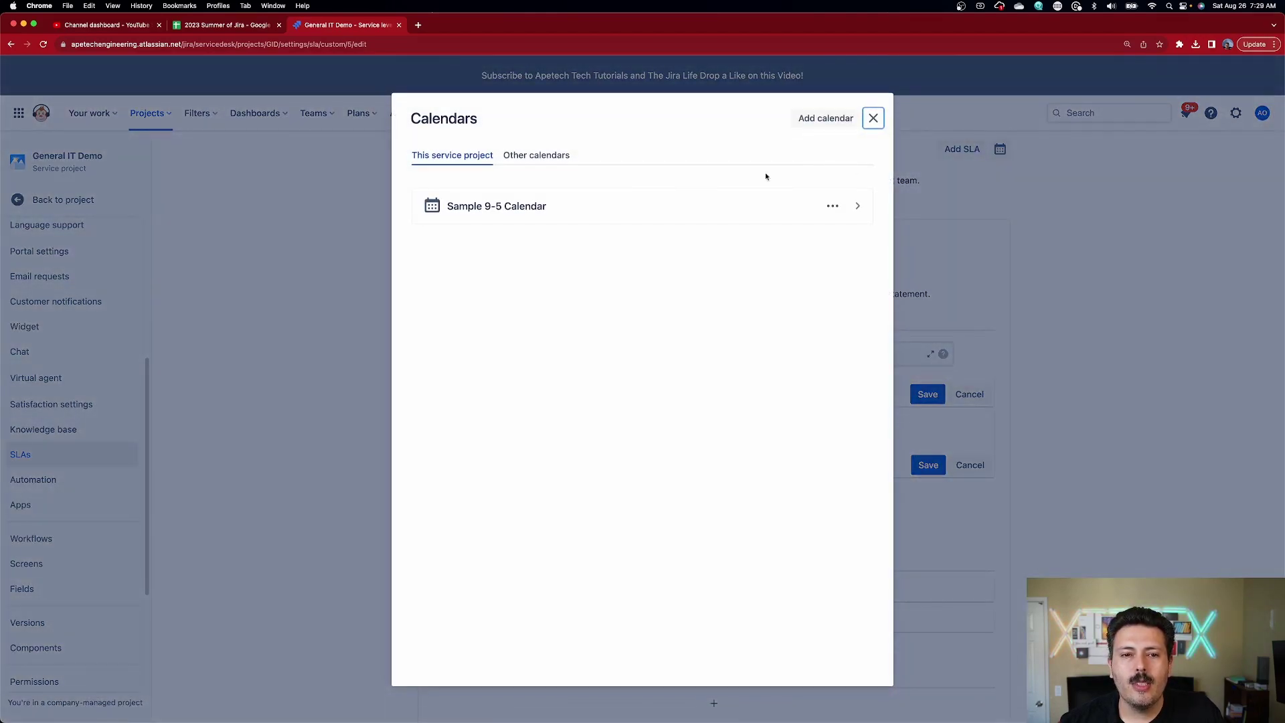
pyautogui.click(859, 207)
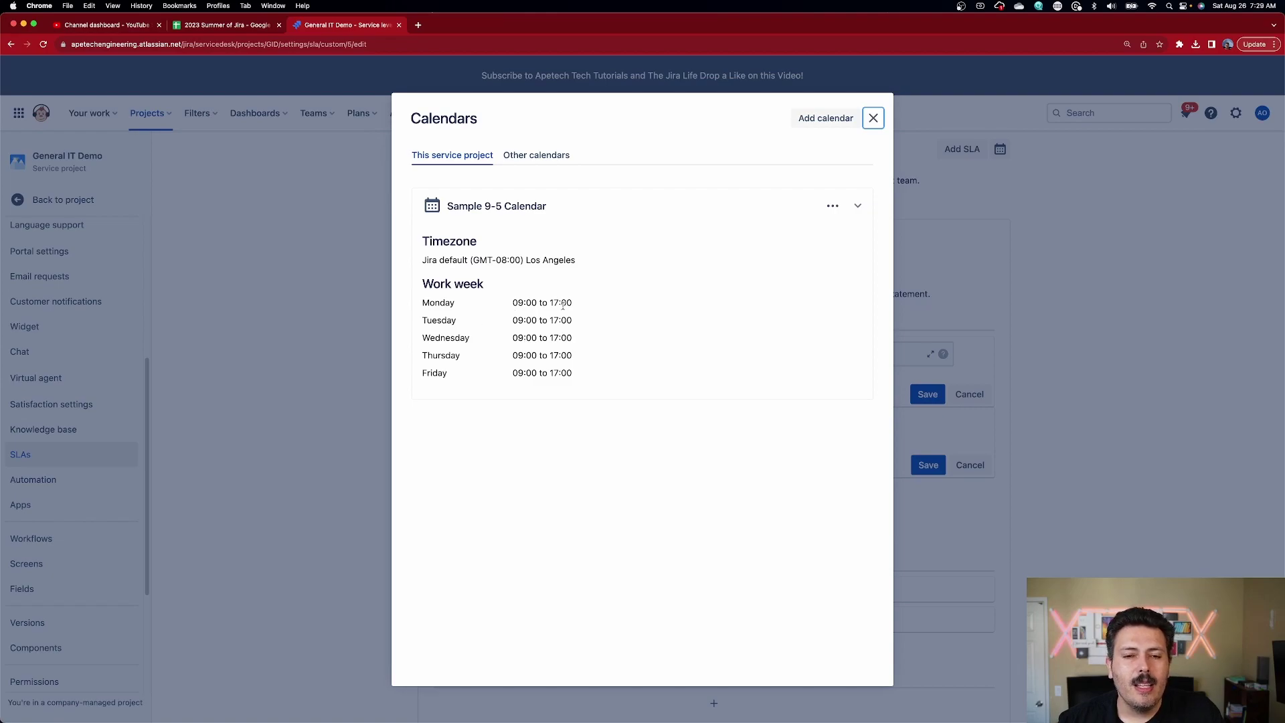
pyautogui.click(873, 117)
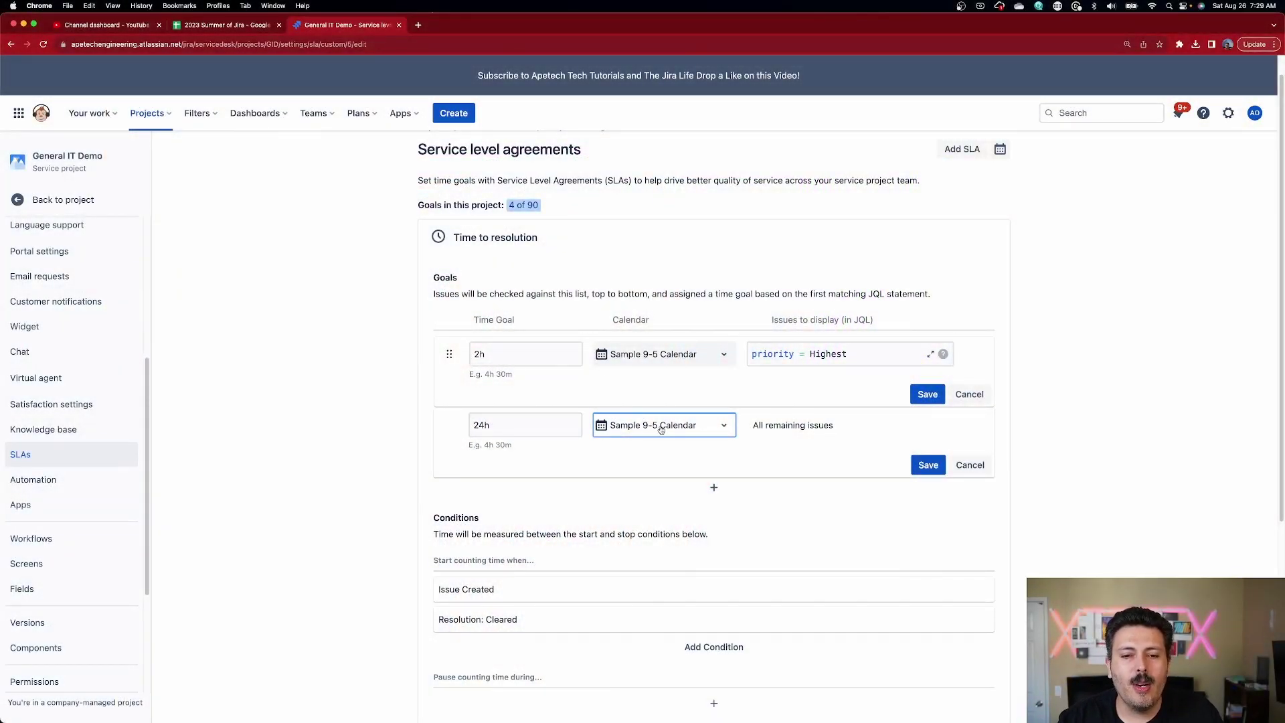
# Review the calendar choices available for the 24h goal
pyautogui.click(725, 427)
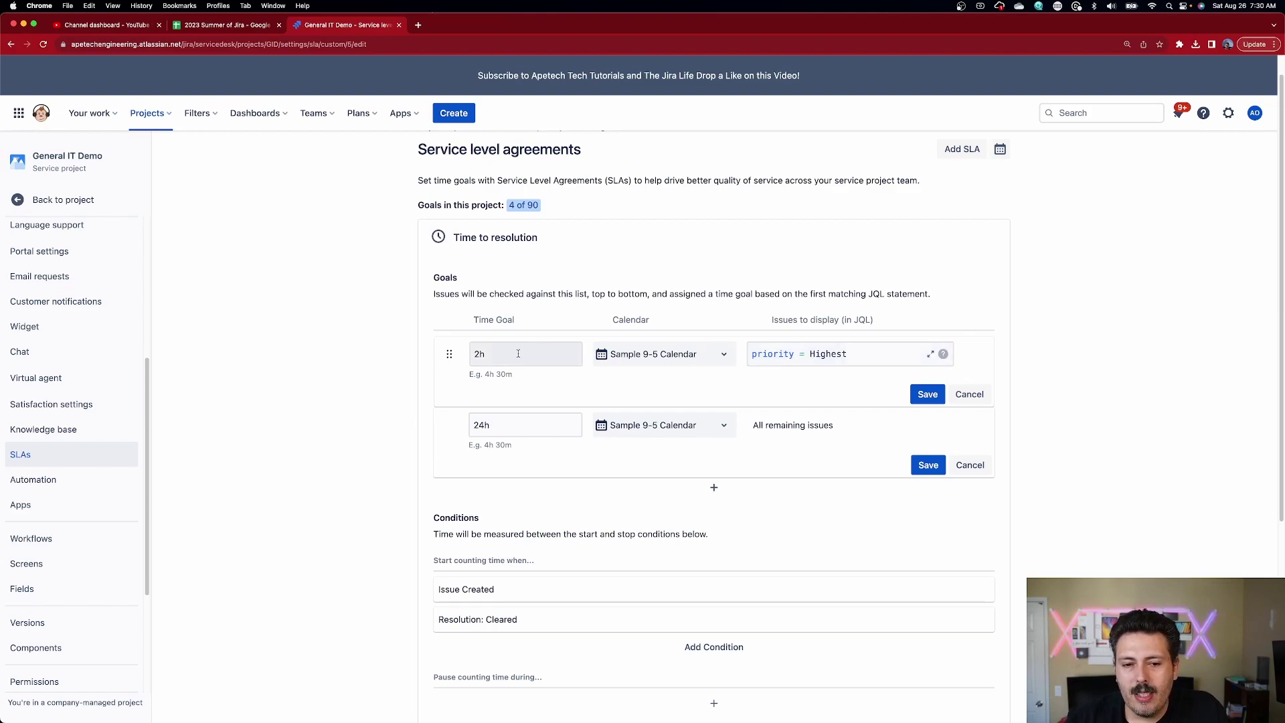
# Add an 8h Time to resolution goal with JQL priority = High and save it
pyautogui.click(714, 488)
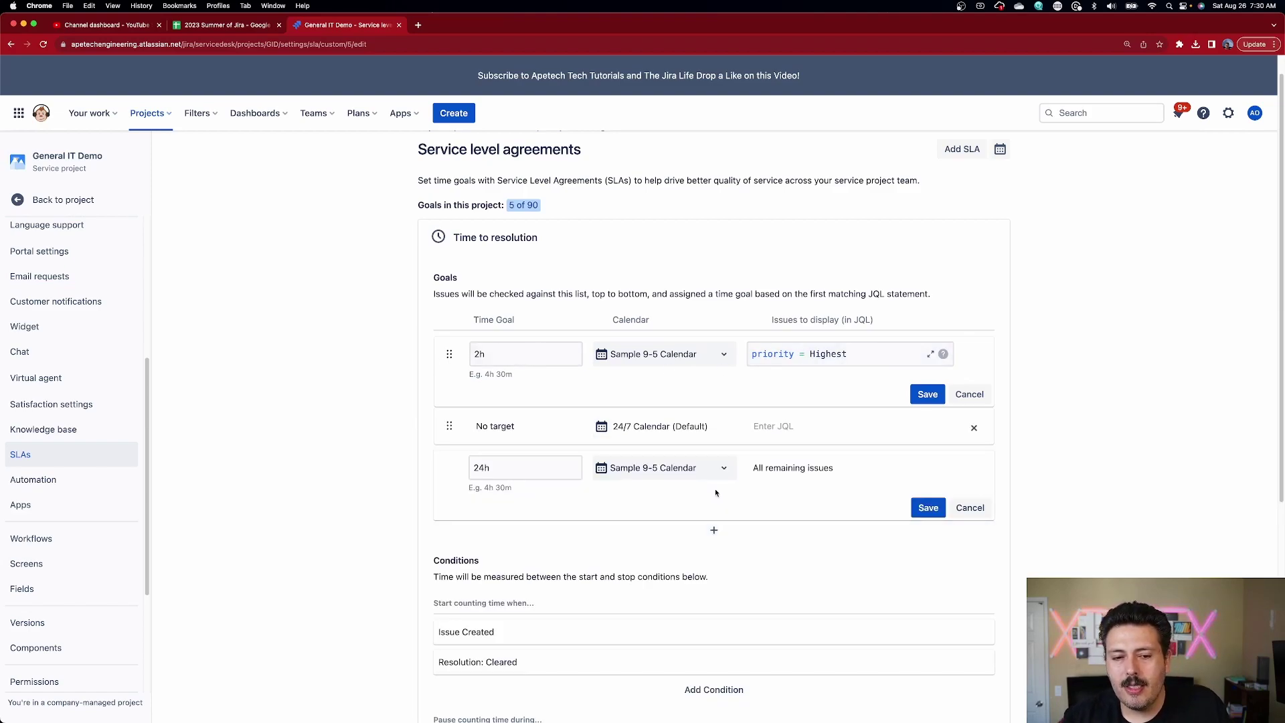
pyautogui.click(527, 433)
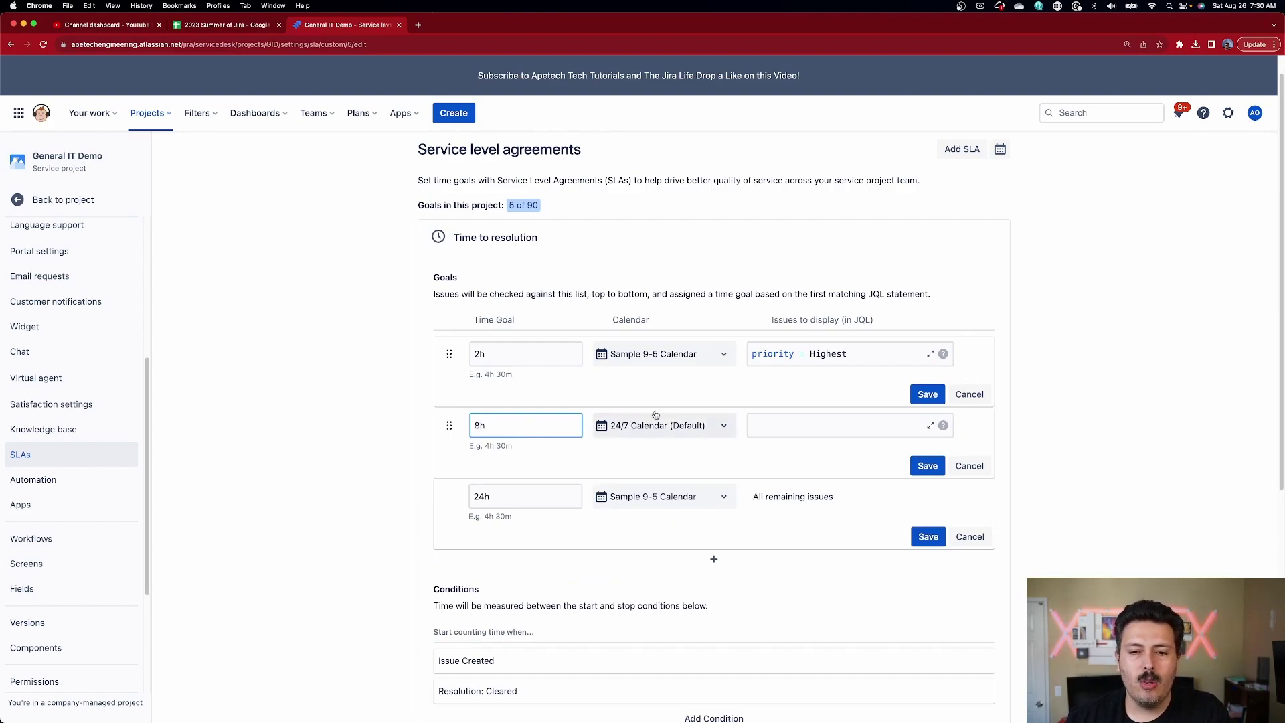
pyautogui.click(826, 423)
pyautogui.write('pr')
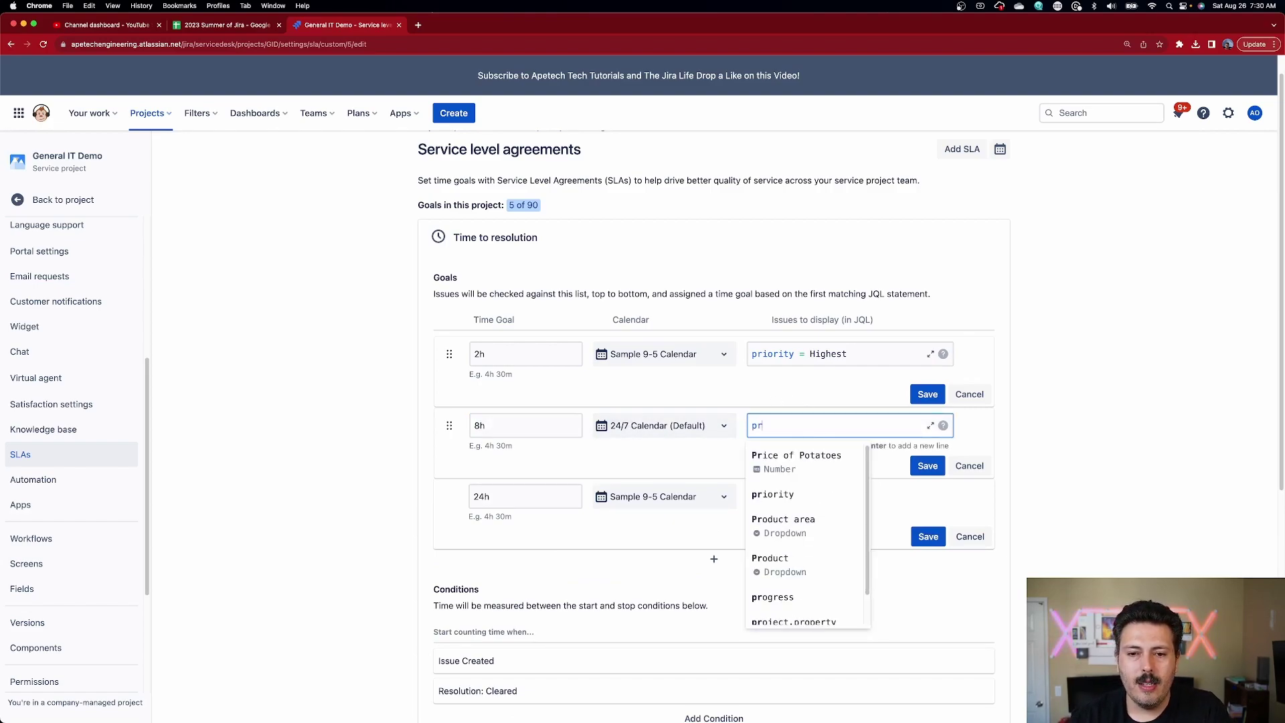
pyautogui.write('iority = high')
pyautogui.click(837, 452)
pyautogui.click(927, 468)
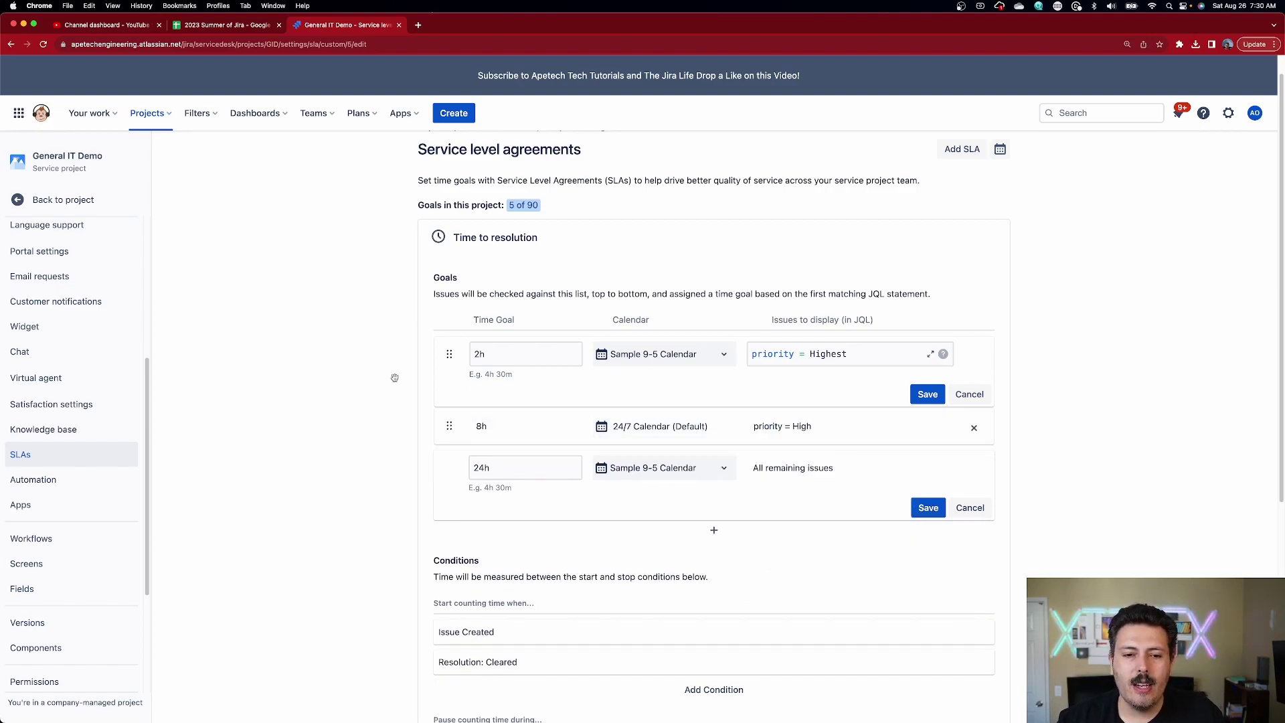
# Switch the 8h goal to Sample 9-5 Calendar and save all three goals
pyautogui.click(658, 430)
pyautogui.click(725, 427)
pyautogui.click(673, 454)
pyautogui.click(928, 466)
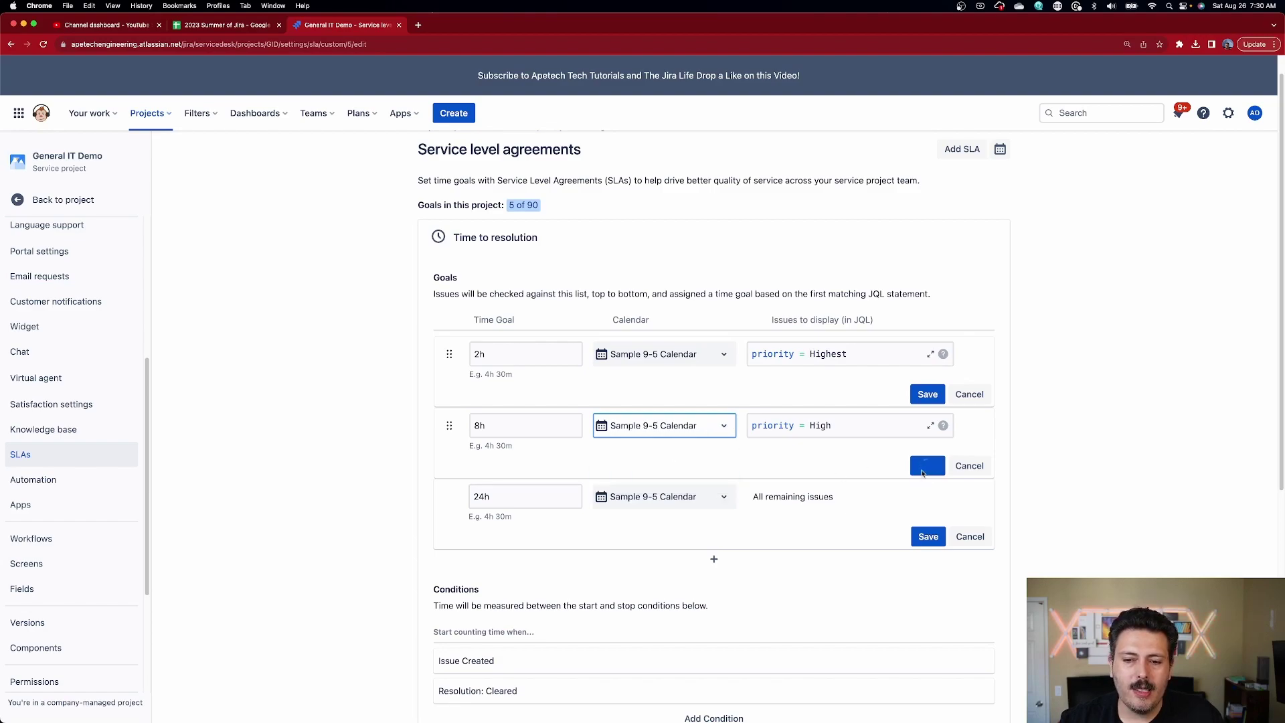
pyautogui.click(930, 399)
pyautogui.click(929, 480)
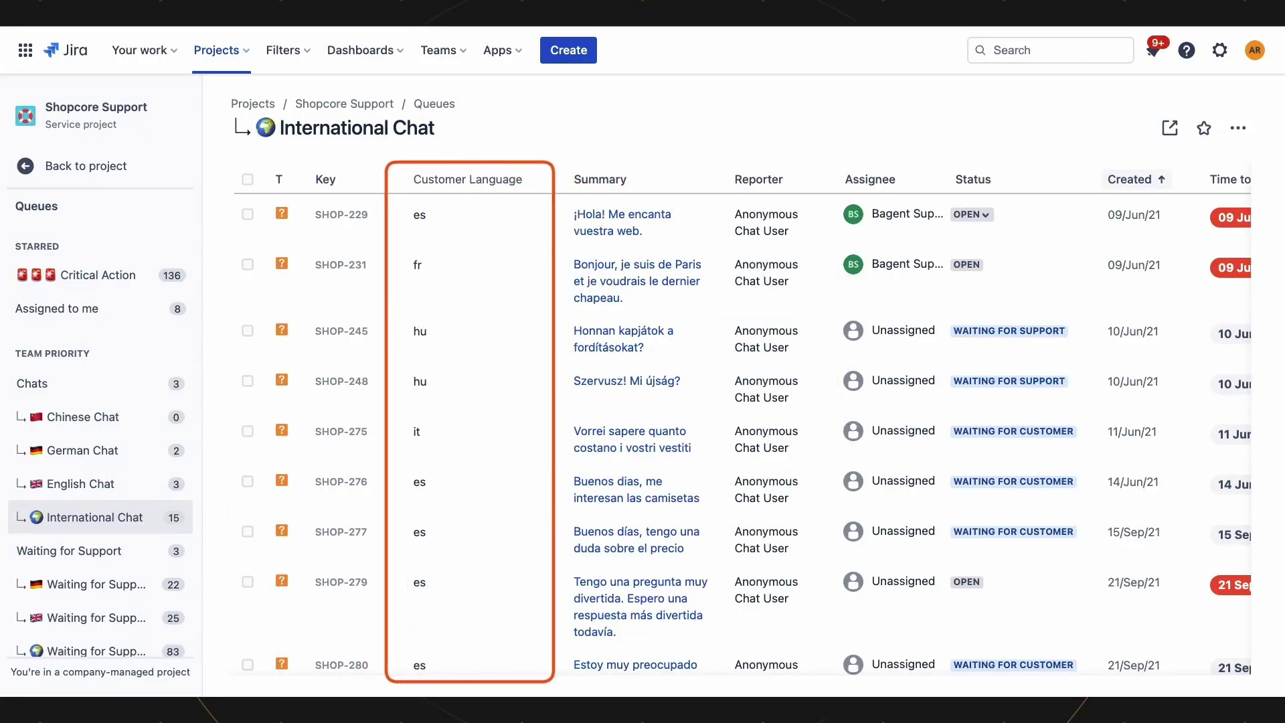
# Name the queue 'Spanish Chat' and filter its JQL with "Customer Language"~es
pyautogui.write('panish Chat')
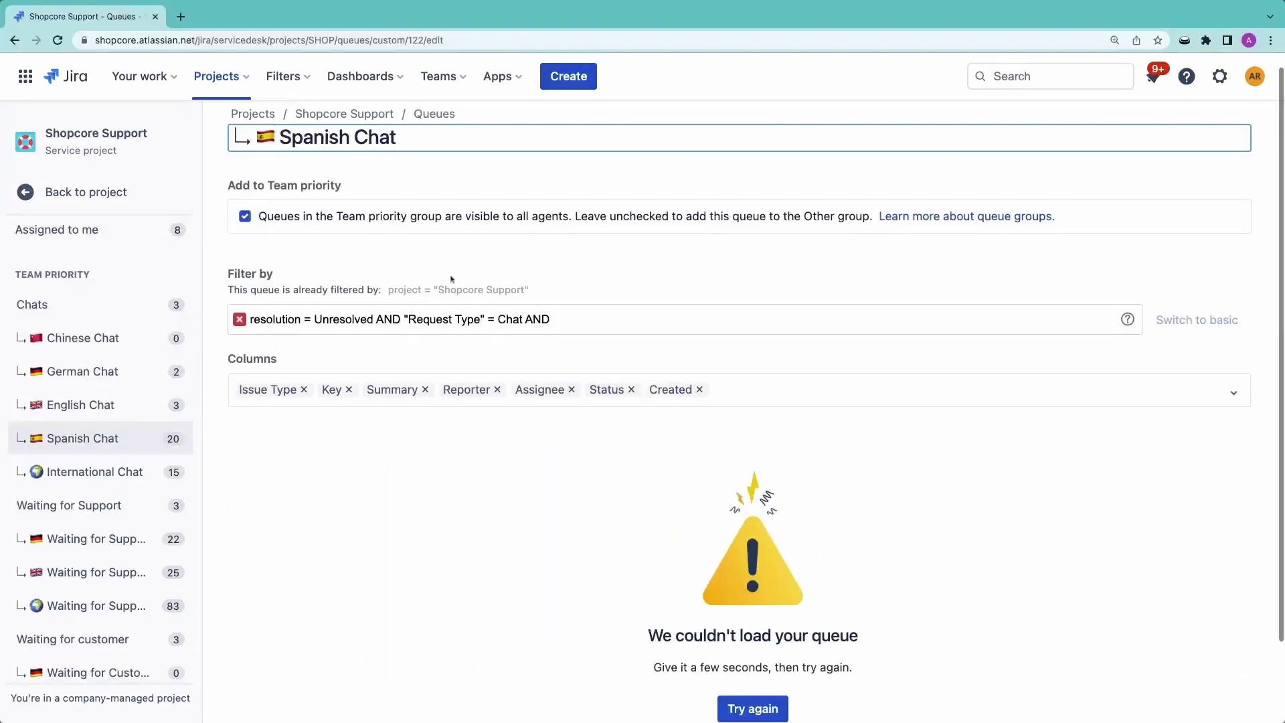
pyautogui.click(596, 315)
pyautogui.write('cus')
pyautogui.click(482, 351)
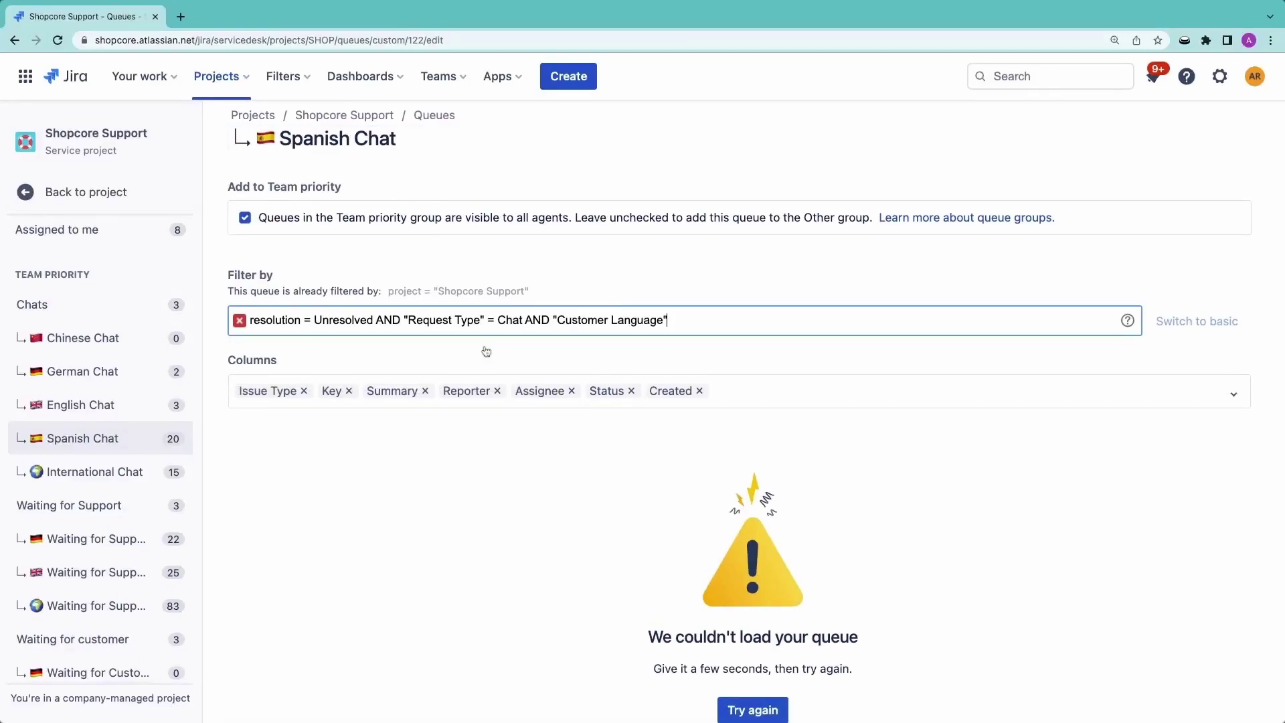
pyautogui.write('~es')
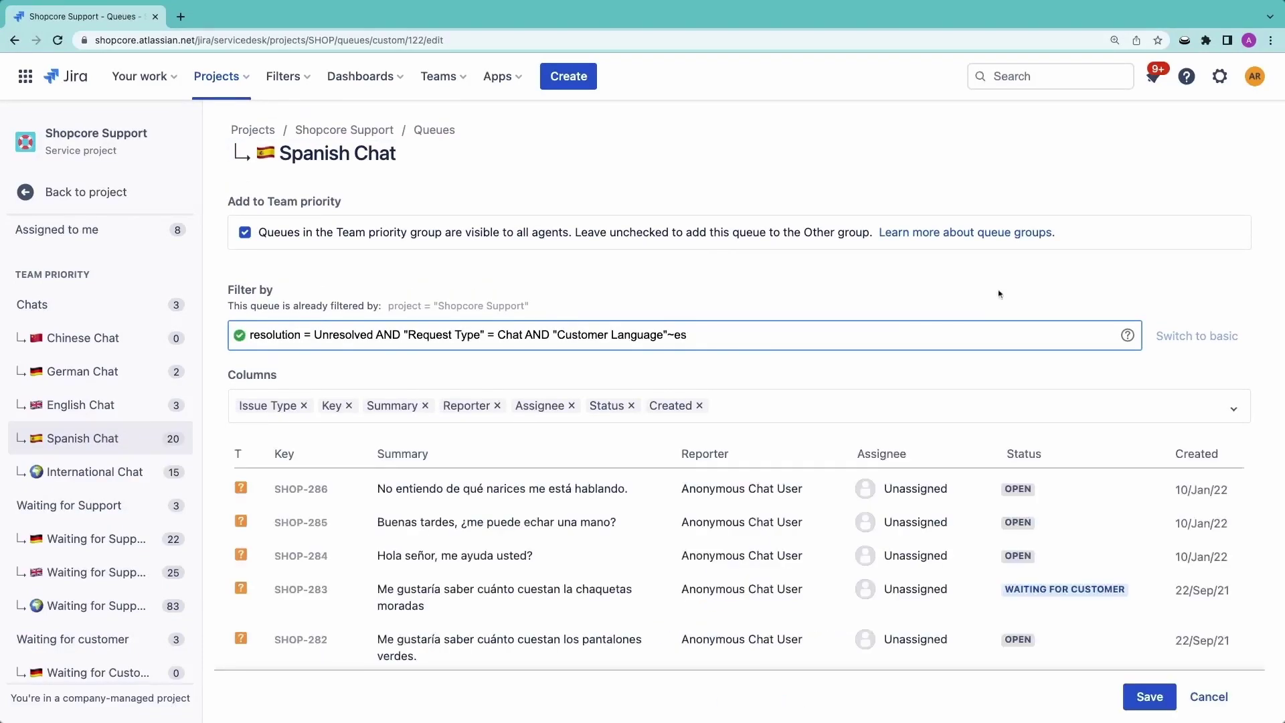
# Add a Customer Language column and save the Spanish Chat queue
pyautogui.click(789, 406)
pyautogui.write('cus')
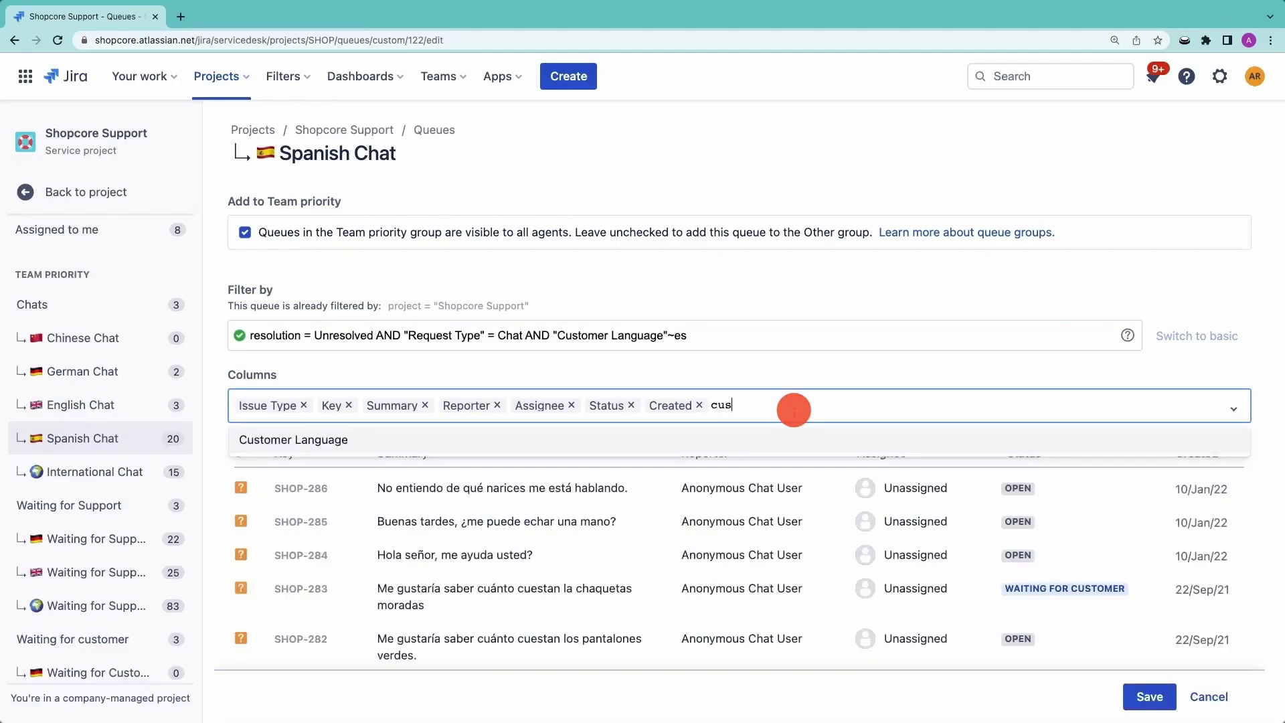
pyautogui.click(778, 448)
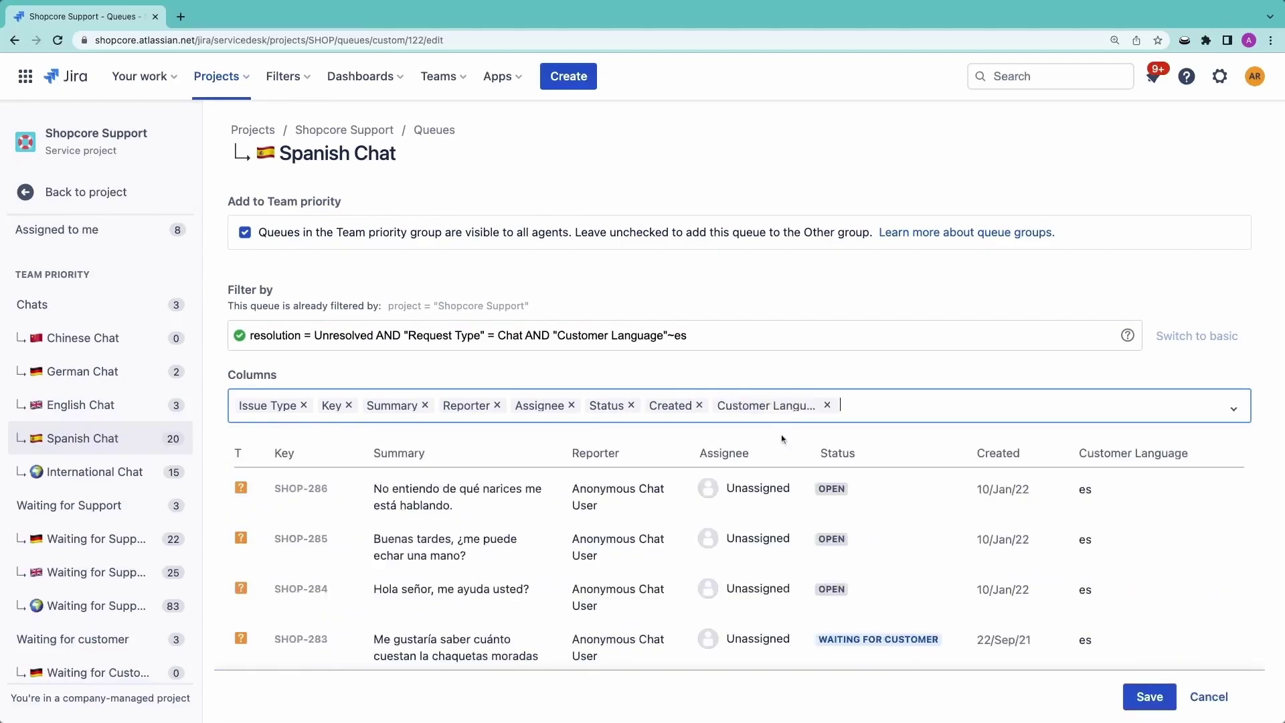
pyautogui.click(1150, 697)
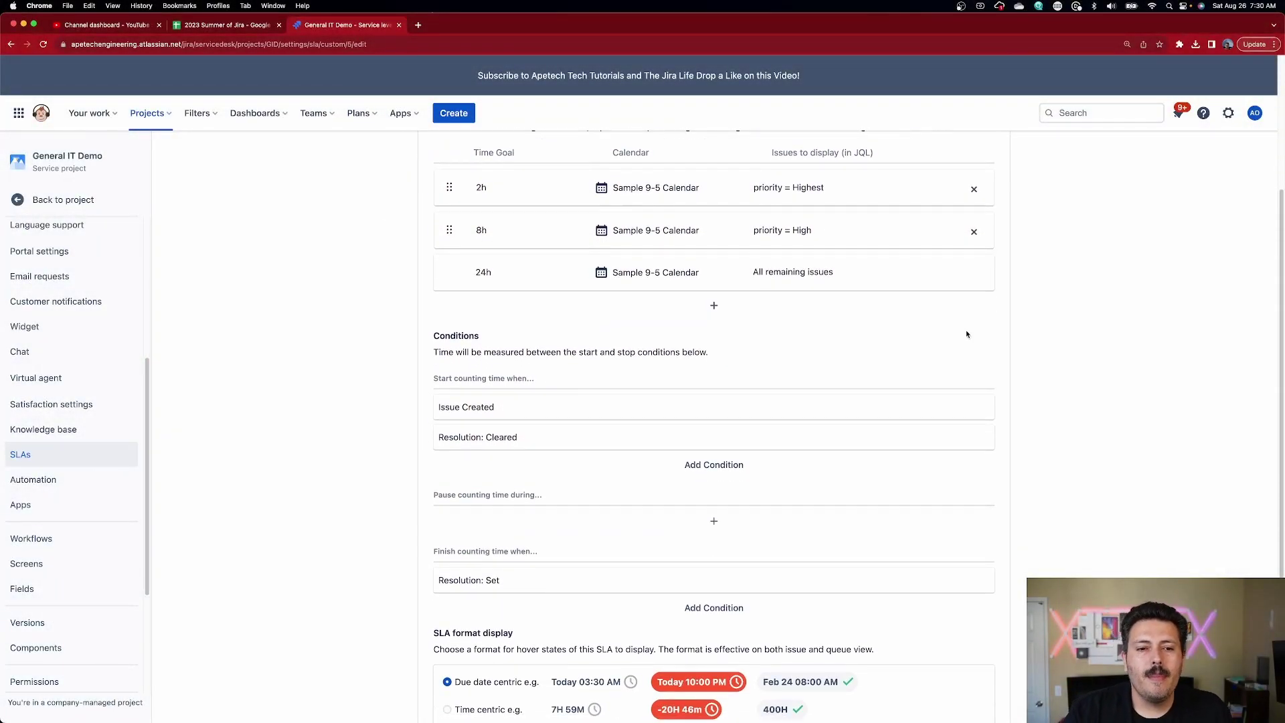
pyautogui.scroll(-3, 937, 391)
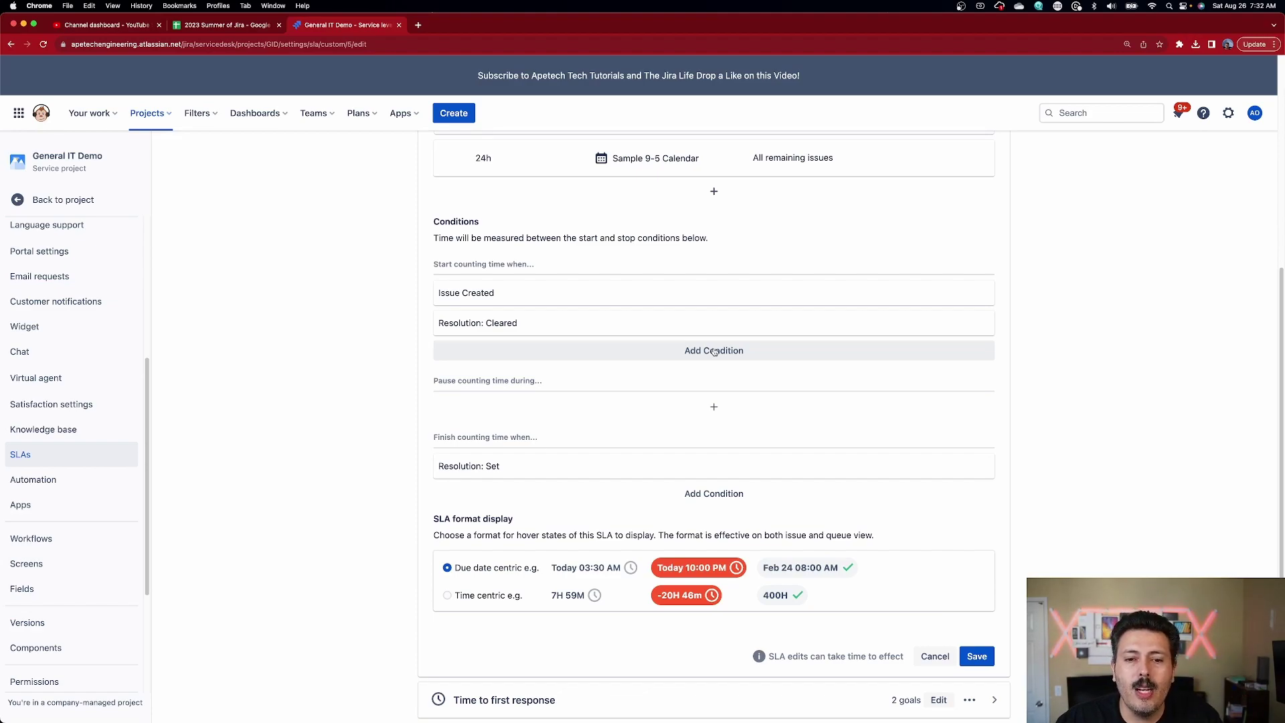
# Add another start-counting condition to Time to resolution and browse the condition list
pyautogui.click(714, 352)
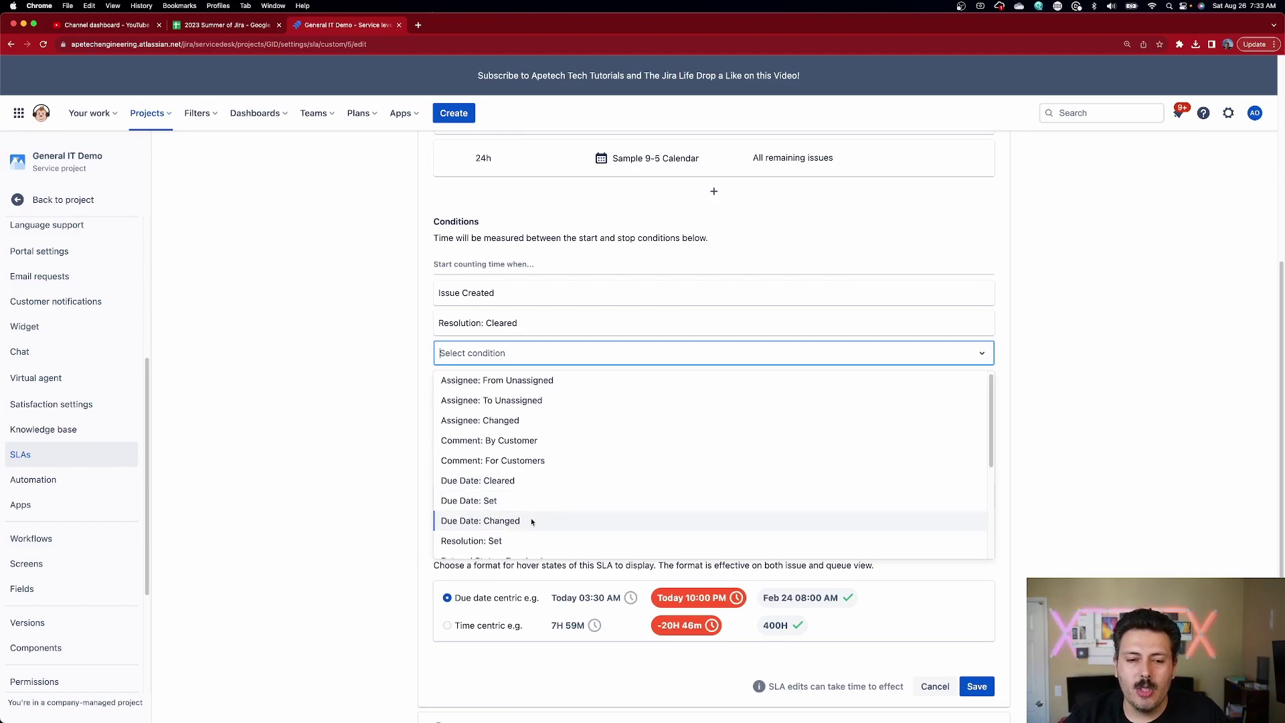
pyautogui.scroll(-1, 532, 522)
pyautogui.scroll(-1, 532, 522)
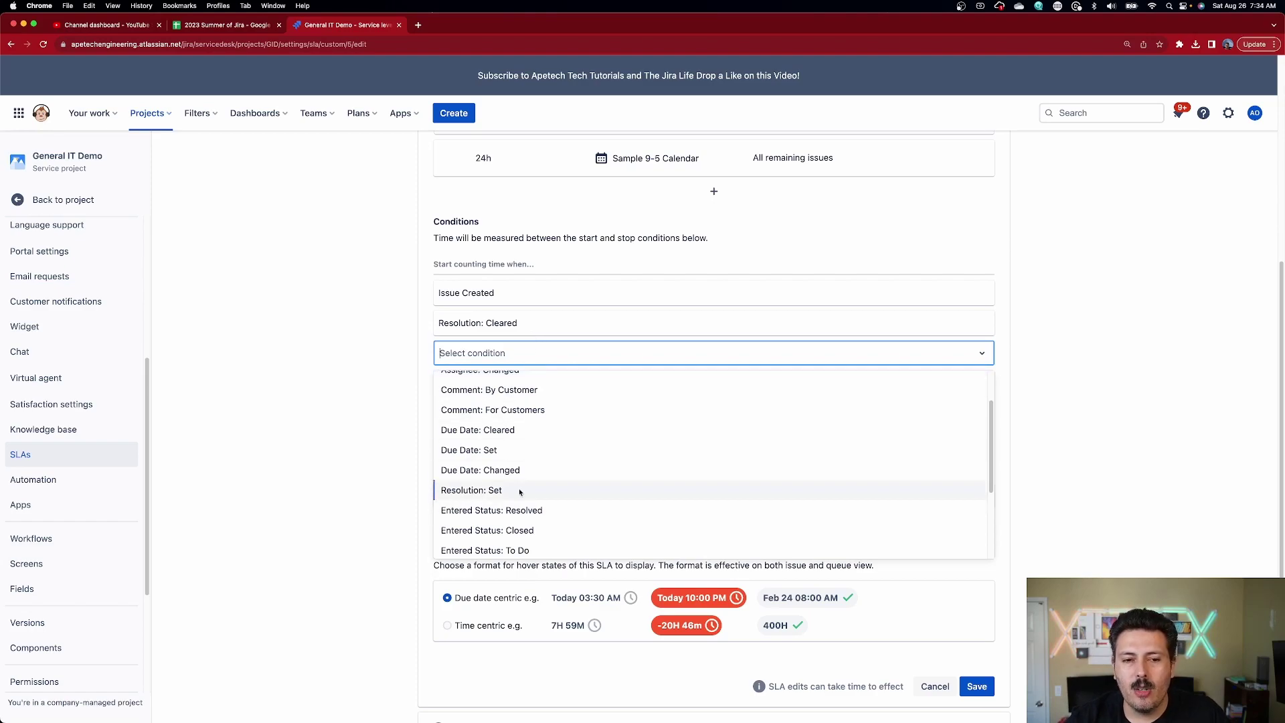
pyautogui.scroll(-4, 520, 492)
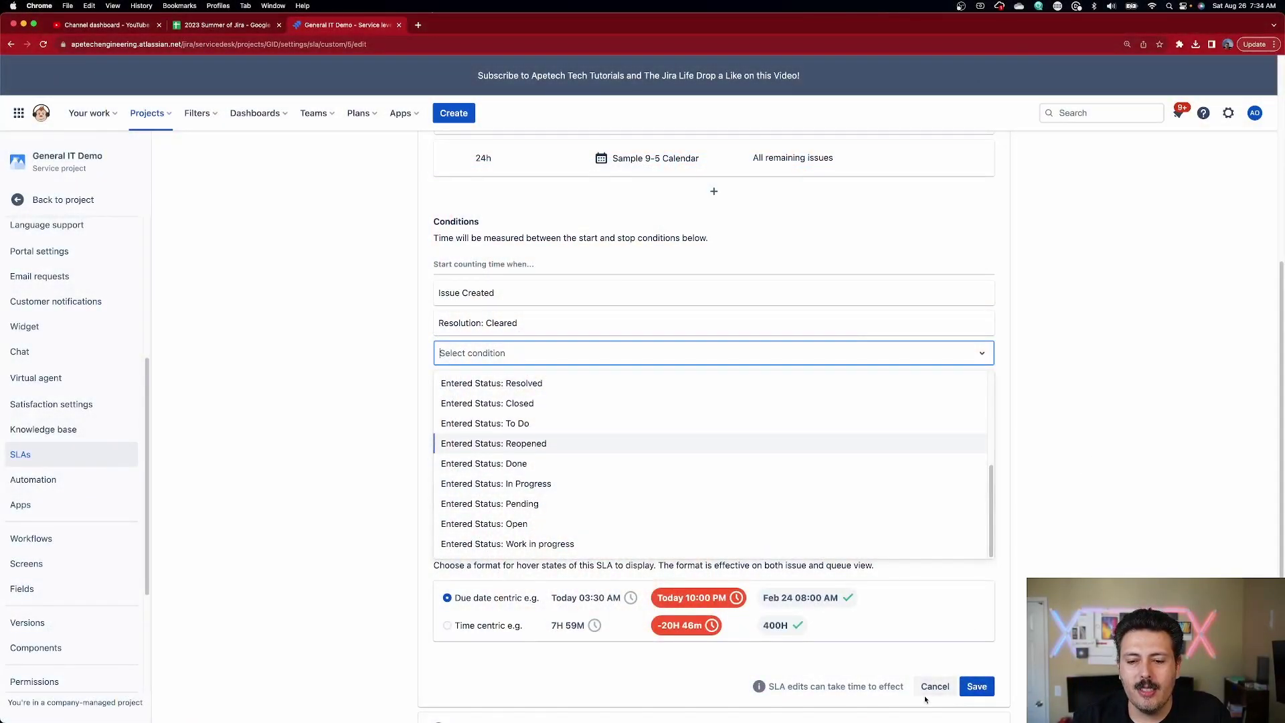
# Discard the Time to resolution edits and start a new SLA with a 2h goal on Sample 9-5 Calendar
pyautogui.click(930, 693)
pyautogui.click(741, 175)
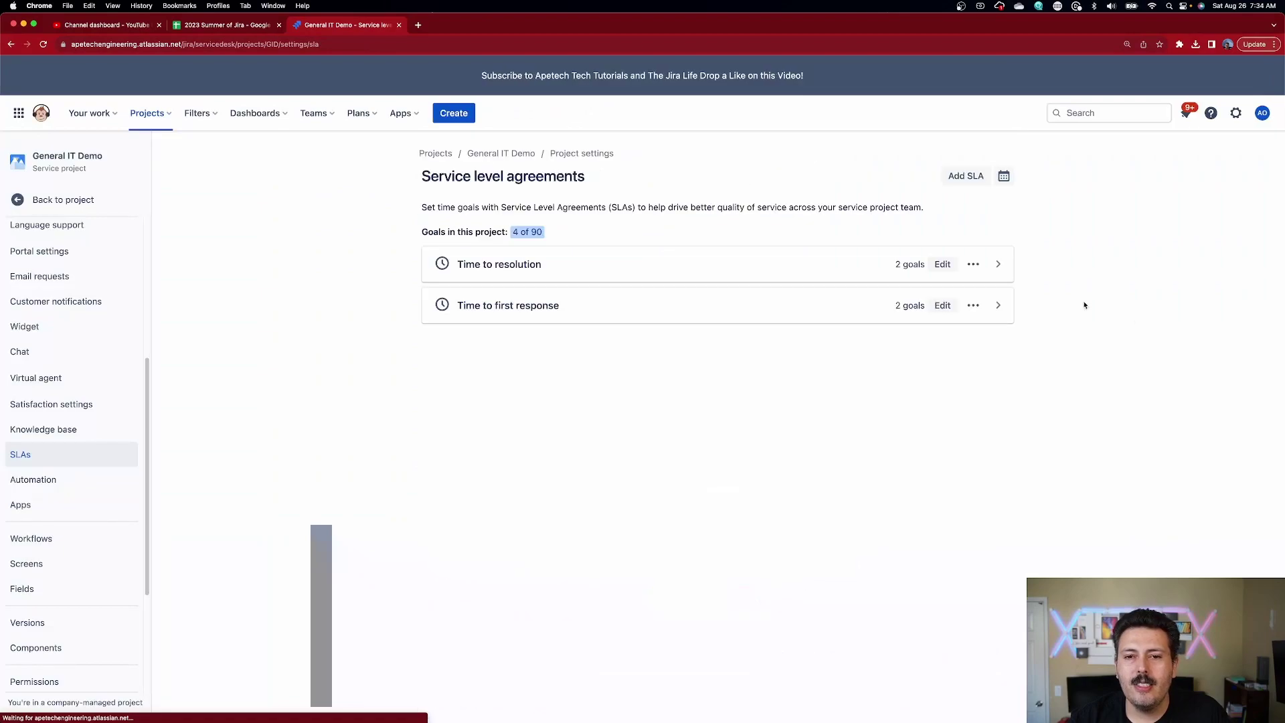
pyautogui.click(966, 176)
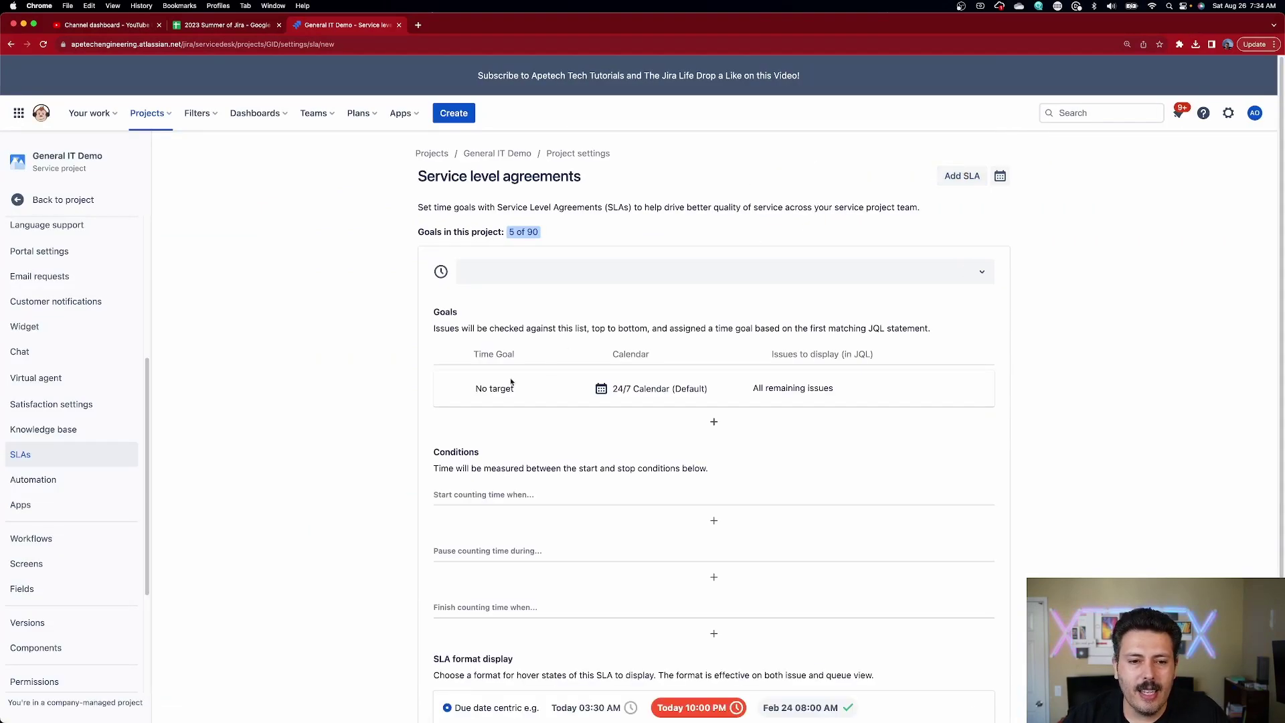
pyautogui.click(471, 390)
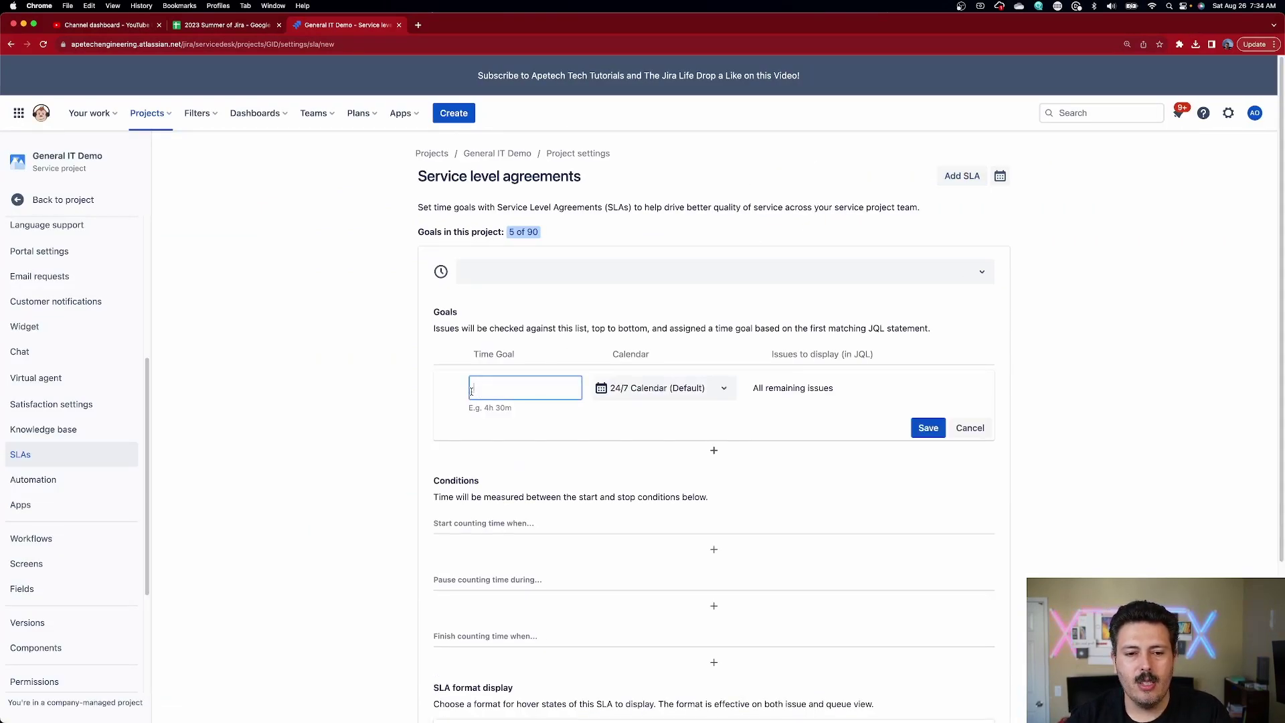
pyautogui.click(688, 395)
pyautogui.click(711, 419)
pyautogui.click(929, 428)
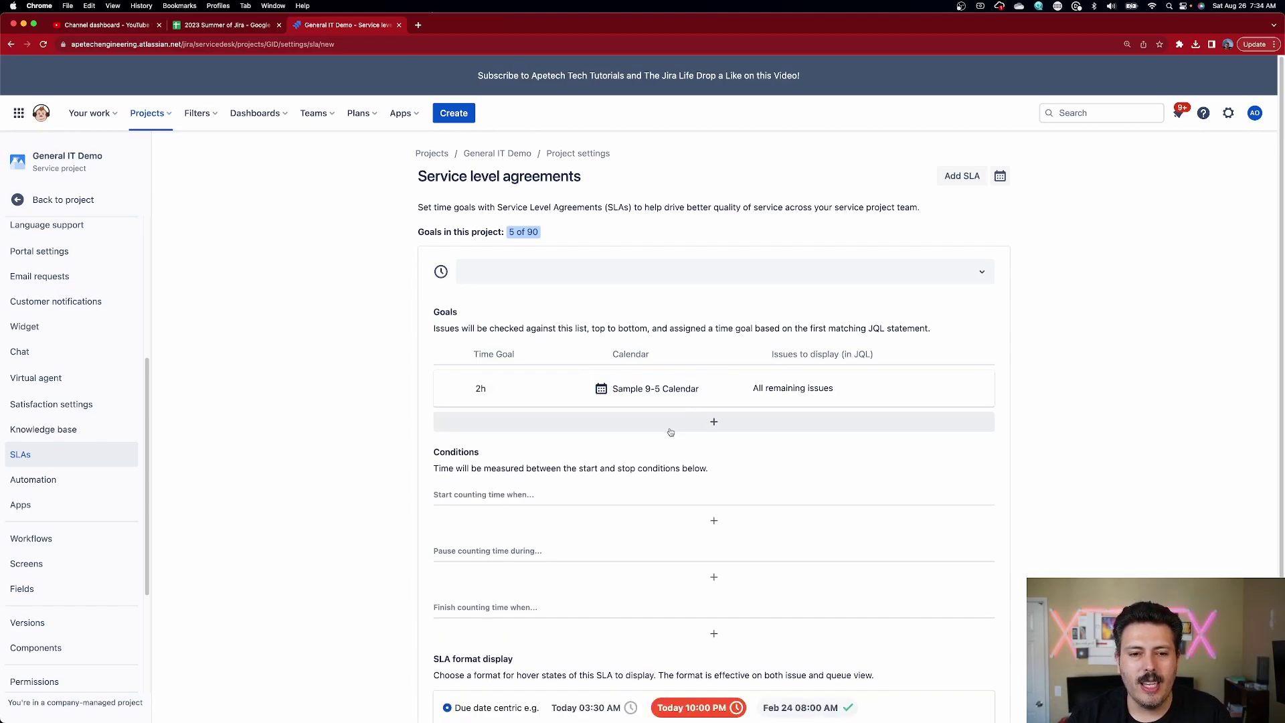
# Name the new SLA 'time to demo on youtube'
pyautogui.click(509, 280)
pyautogui.write('time ')
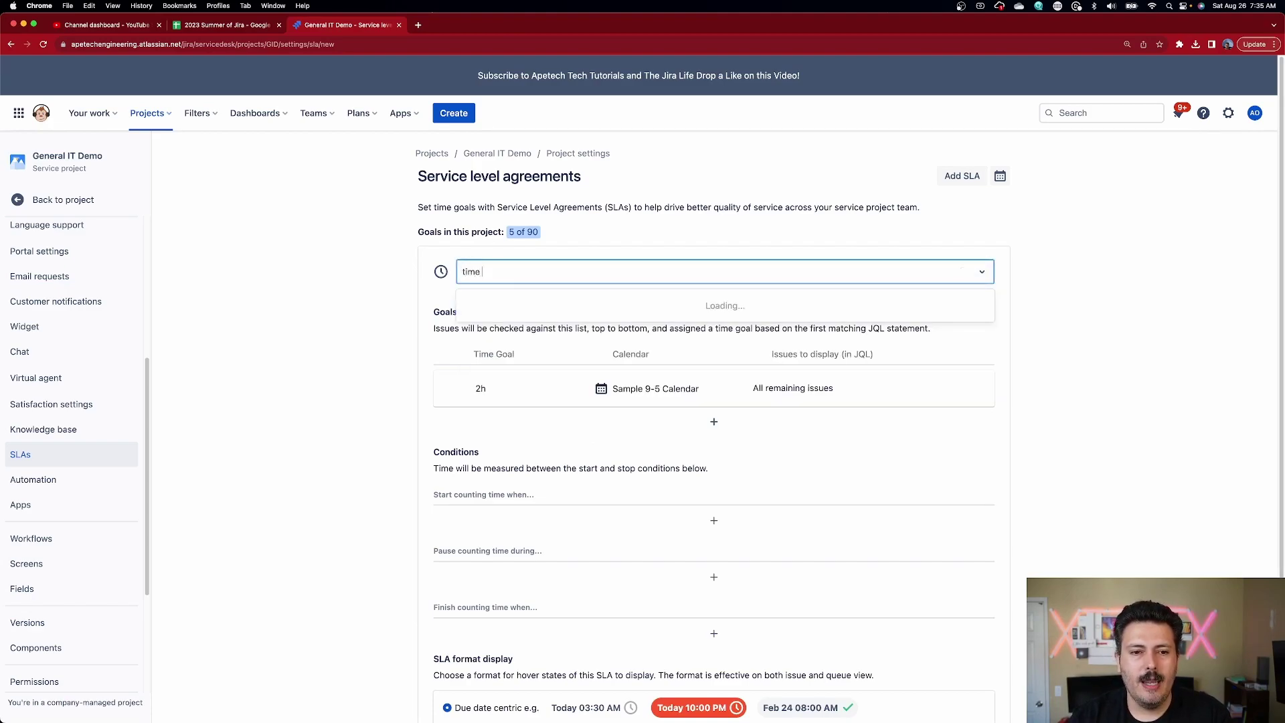
pyautogui.write('to demo on youtube')
pyautogui.click(594, 304)
pyautogui.scroll(-2, 620, 335)
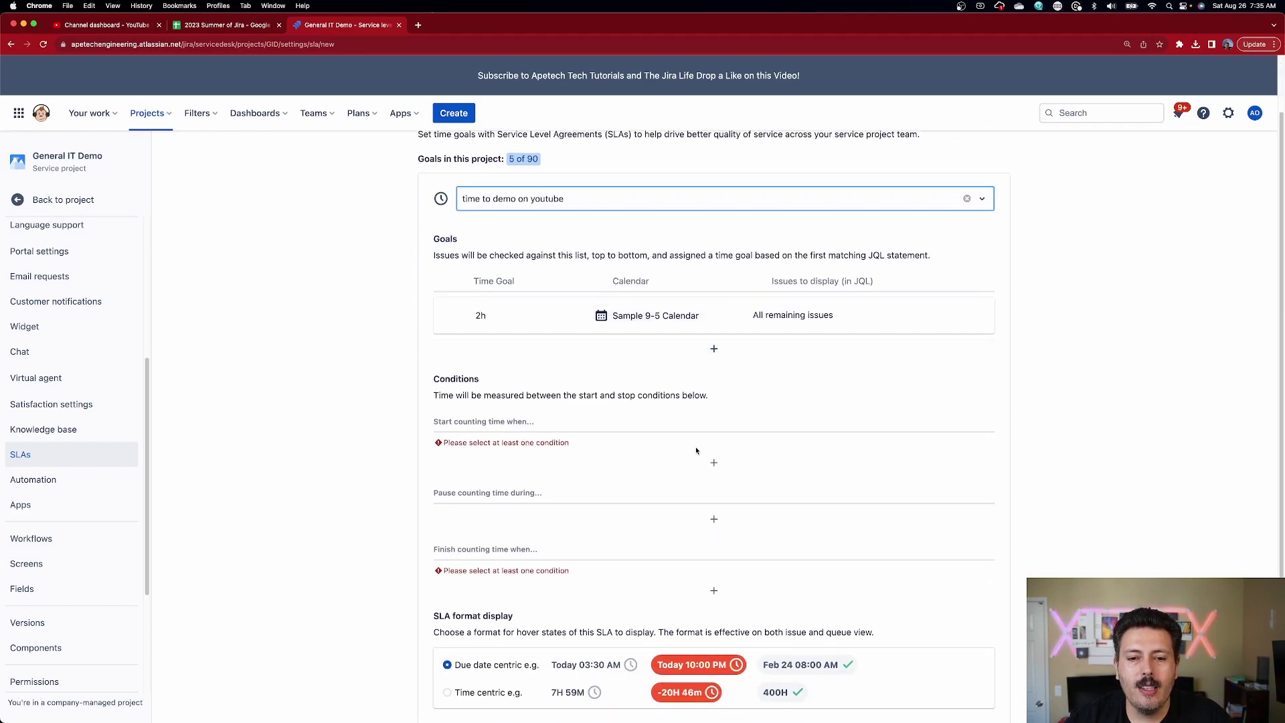
# Make the new SLA start on entering In Progress, pause on Pending, and stop at Resolution: Set
pyautogui.click(714, 463)
pyautogui.scroll(-5, 680, 500)
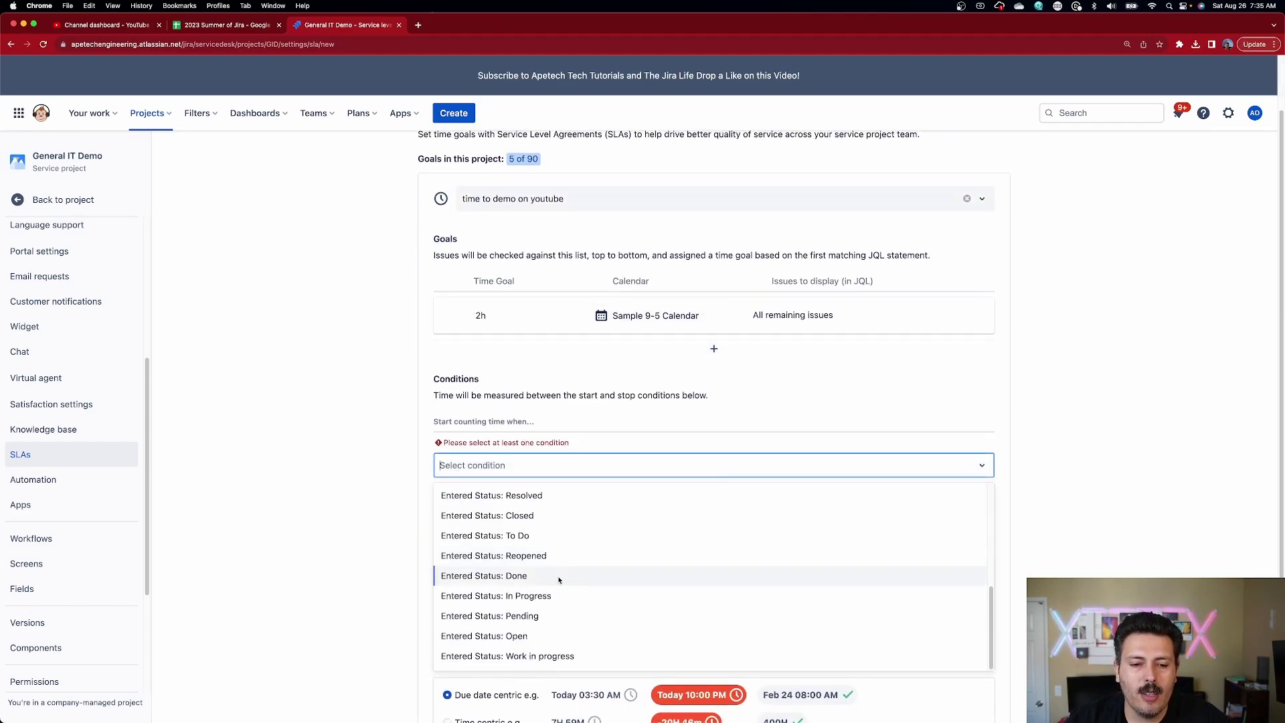
pyautogui.click(553, 596)
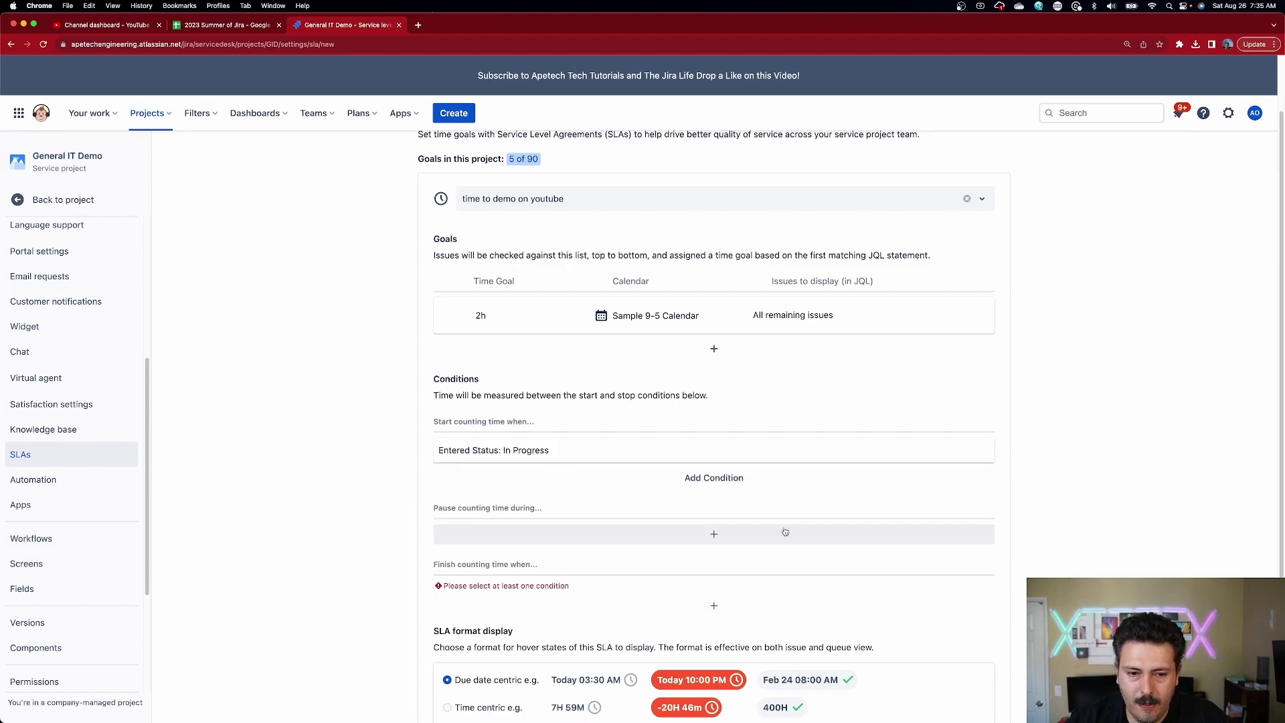
pyautogui.click(731, 535)
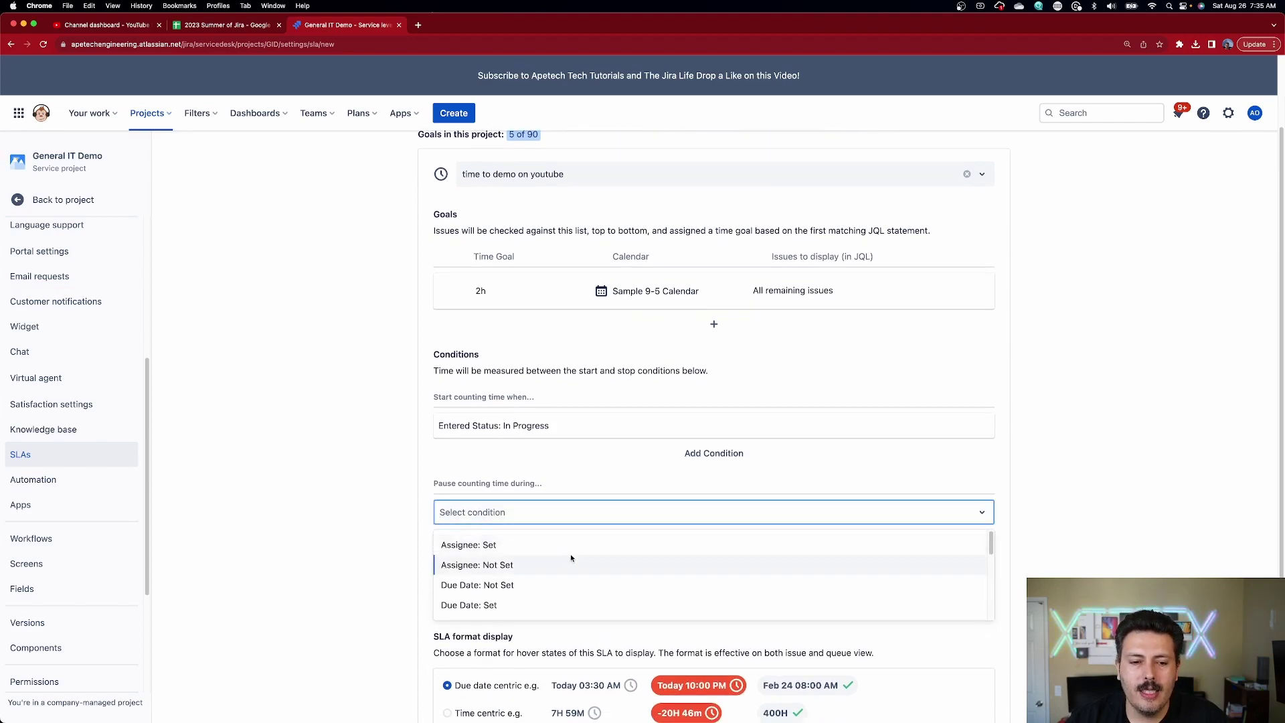
pyautogui.scroll(-5, 502, 585)
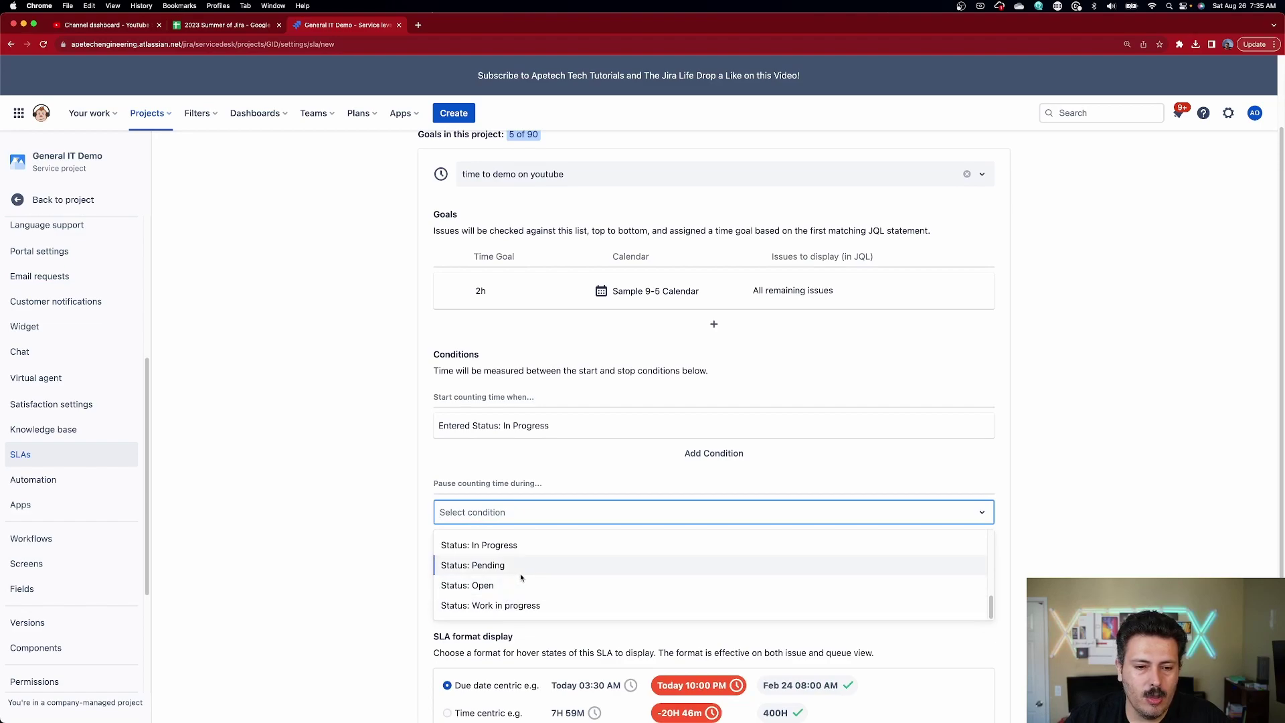
pyautogui.click(509, 566)
pyautogui.scroll(-3, 765, 548)
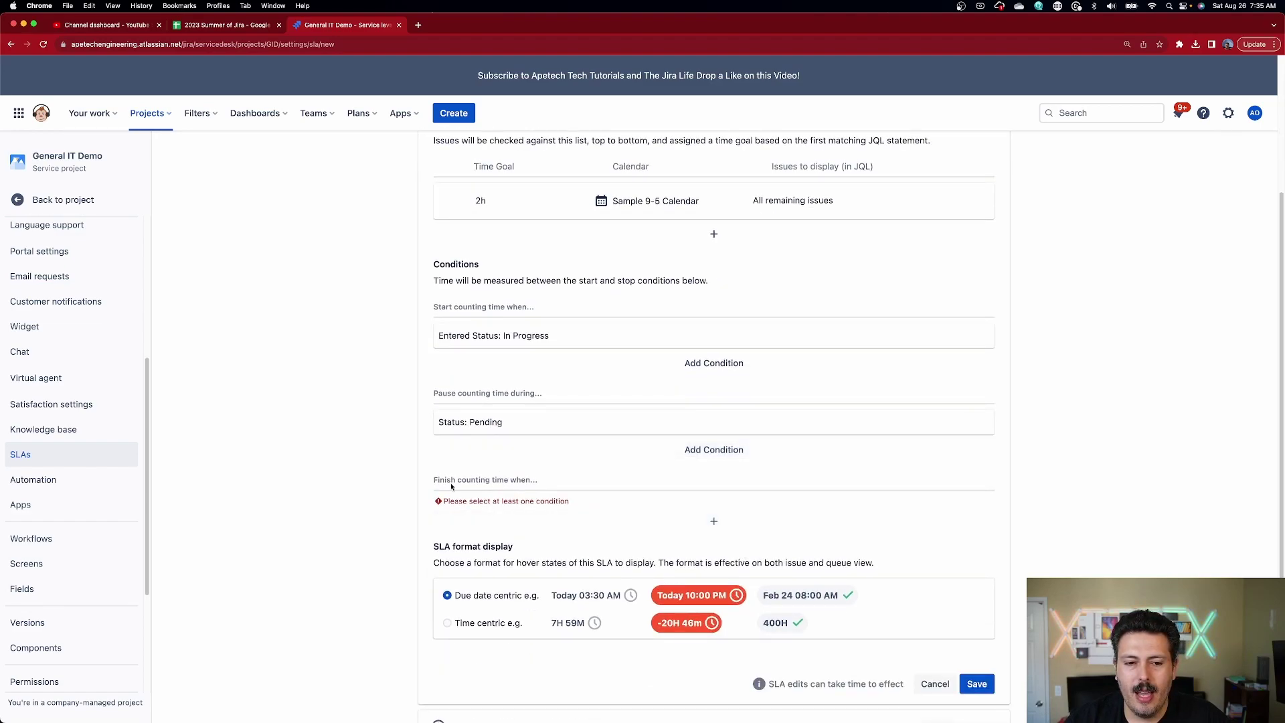
pyautogui.click(714, 522)
pyautogui.scroll(-5, 596, 587)
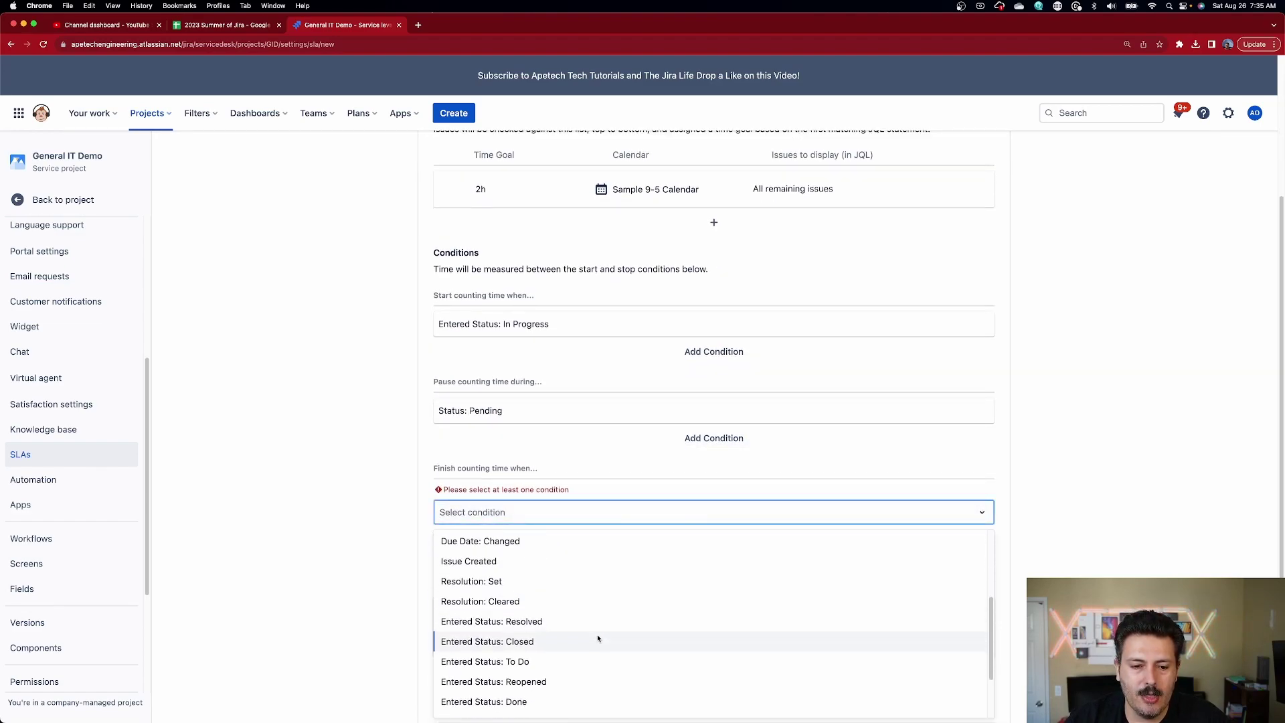
pyautogui.click(490, 587)
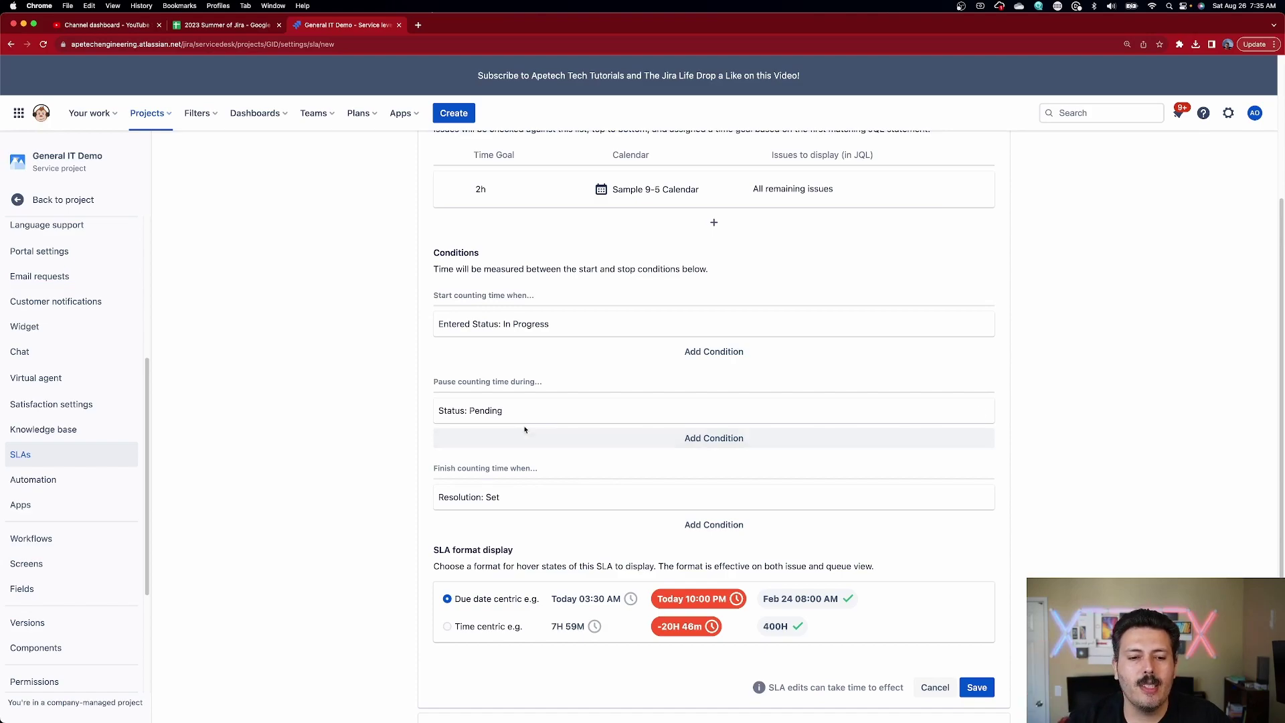
pyautogui.scroll(-2, 495, 522)
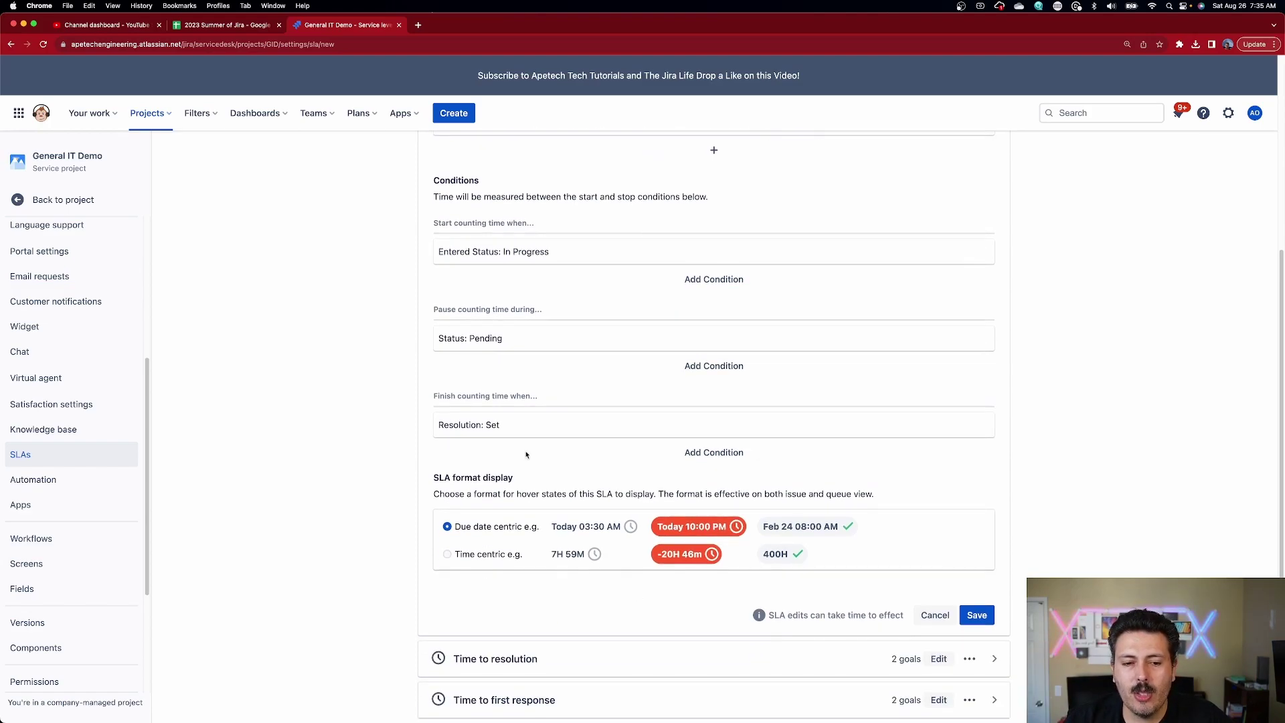
# Choose Time centric as the SLA format display and save the 'time to demo on youtube' SLA
pyautogui.moveTo(431, 484); pyautogui.dragTo(529, 478)
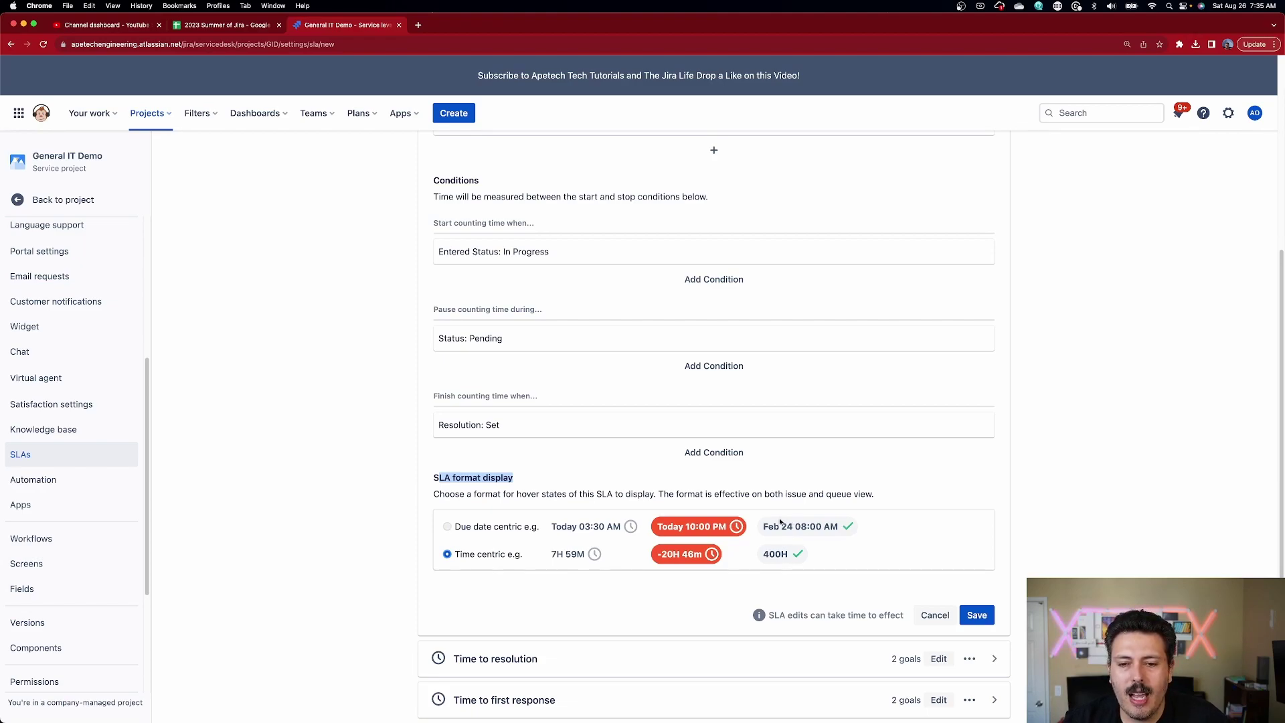
pyautogui.moveTo(812, 529)
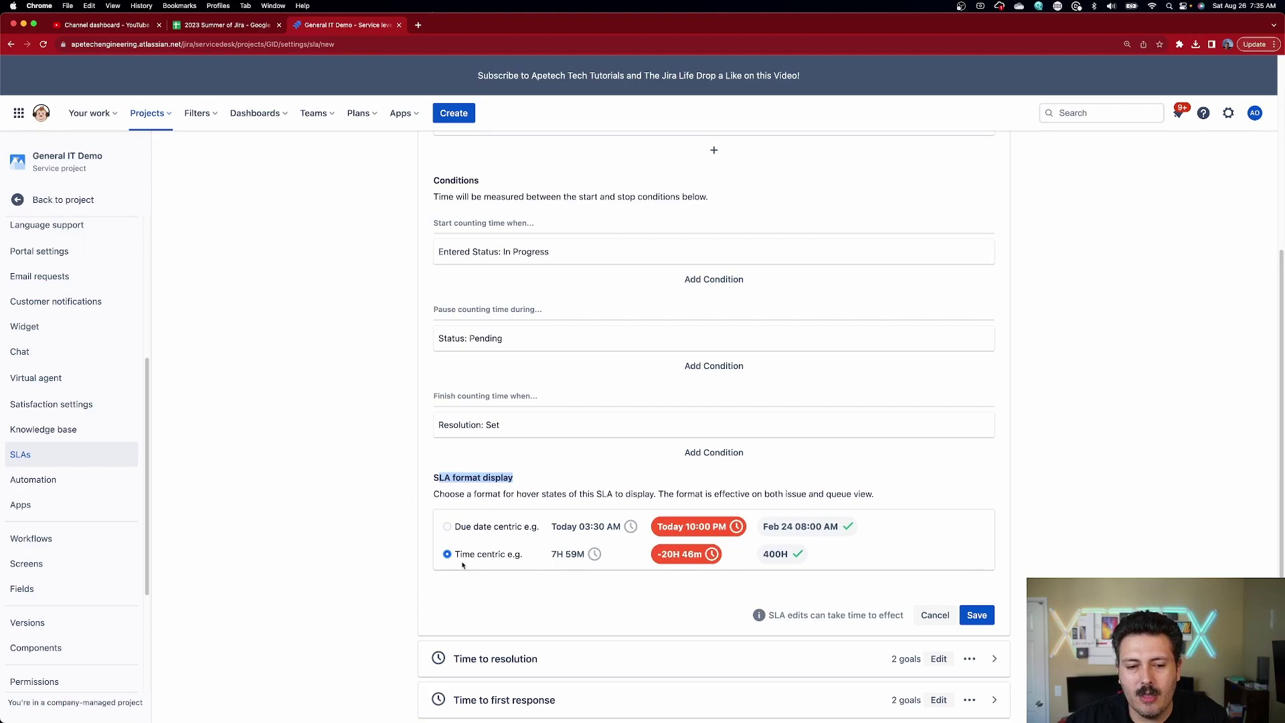
pyautogui.click(978, 615)
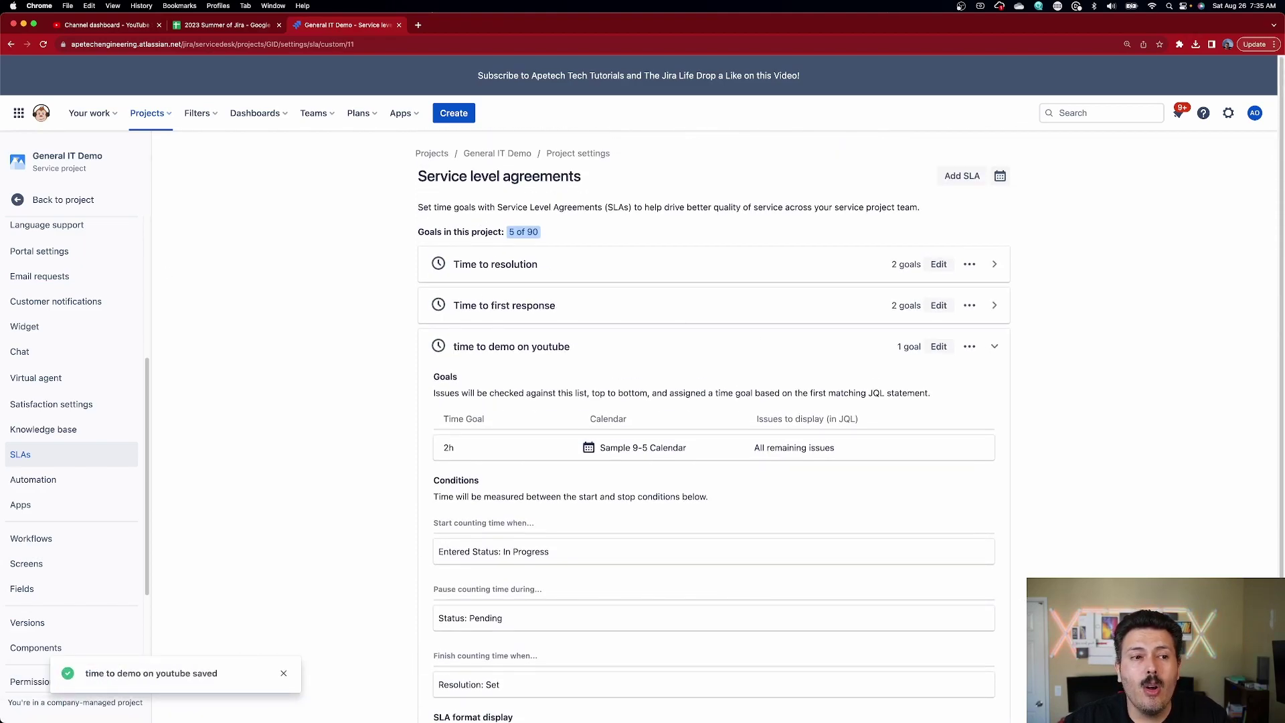
# Move GID-1 'SLA Demo' to In Progress and reload it to show the new 2h SLA
pyautogui.click(60, 200)
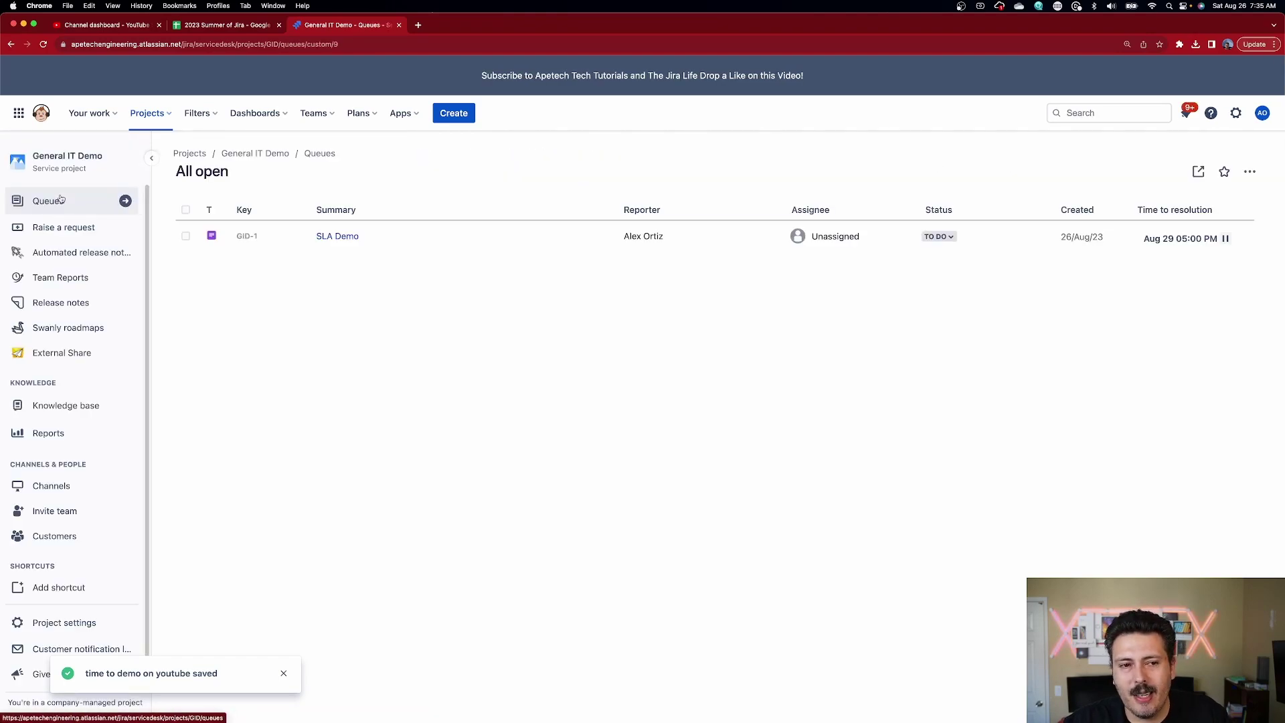
pyautogui.click(338, 236)
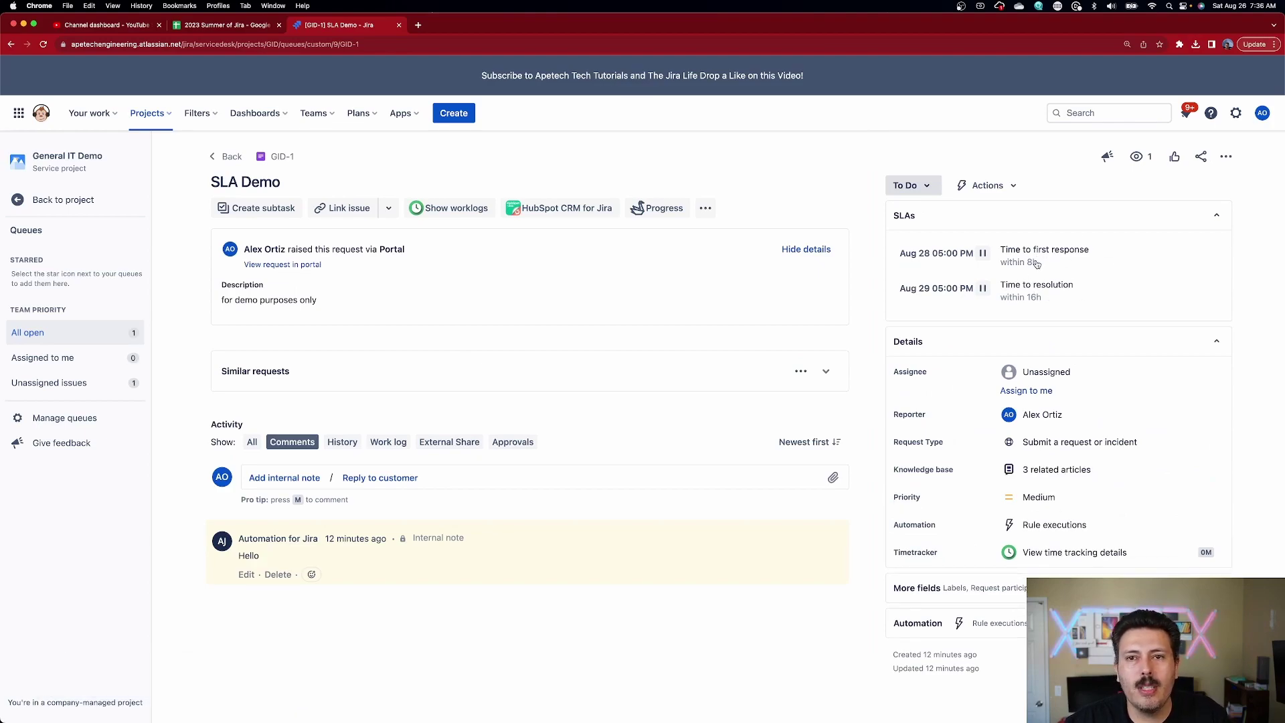
pyautogui.click(912, 187)
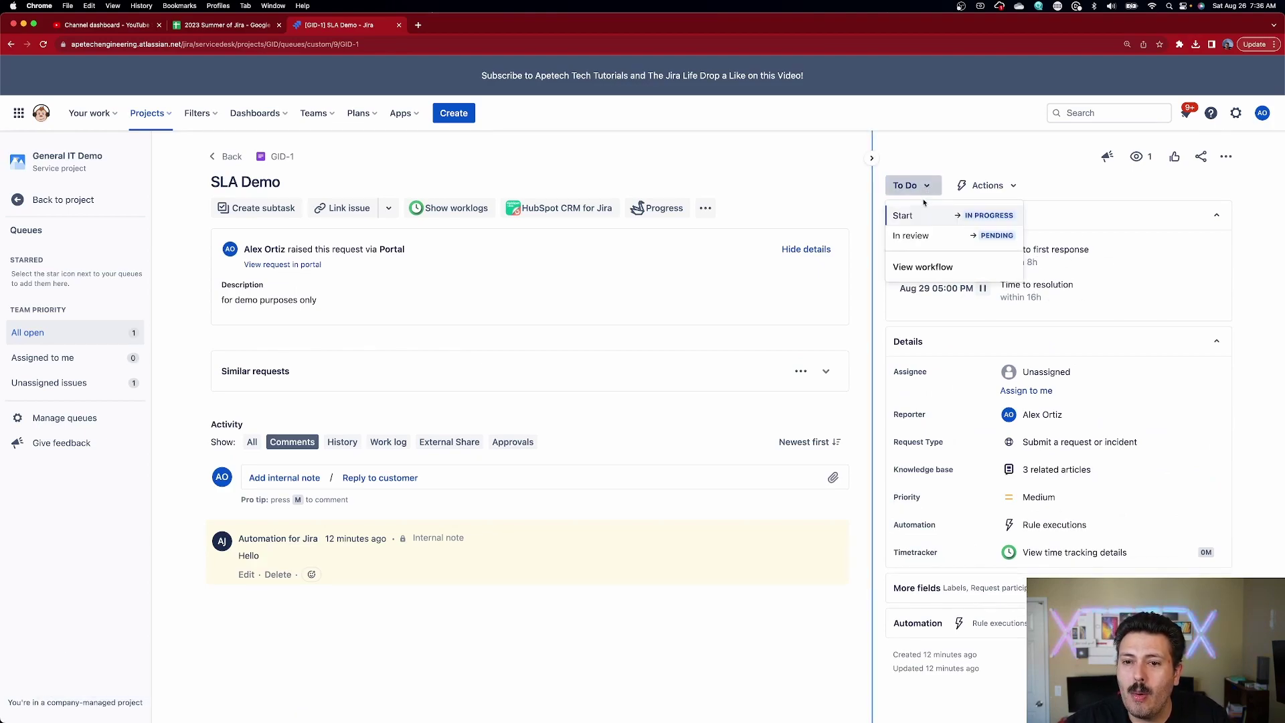
pyautogui.click(904, 216)
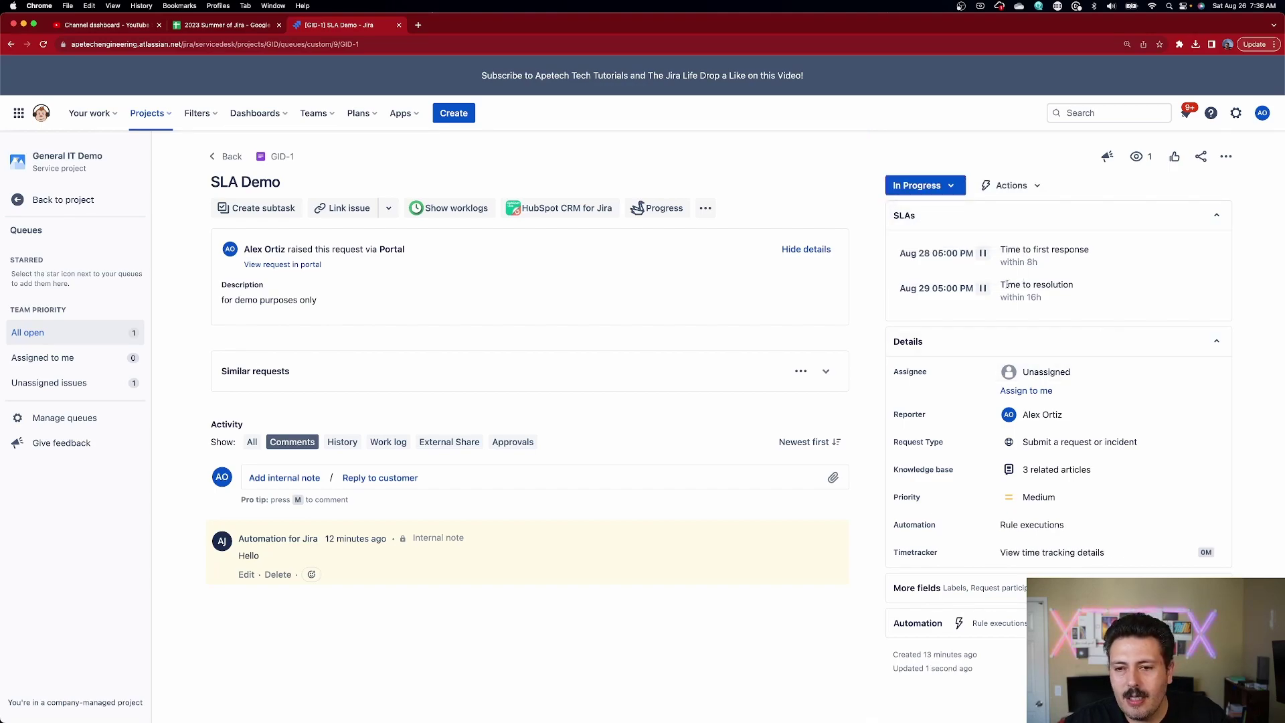
pyautogui.click(43, 44)
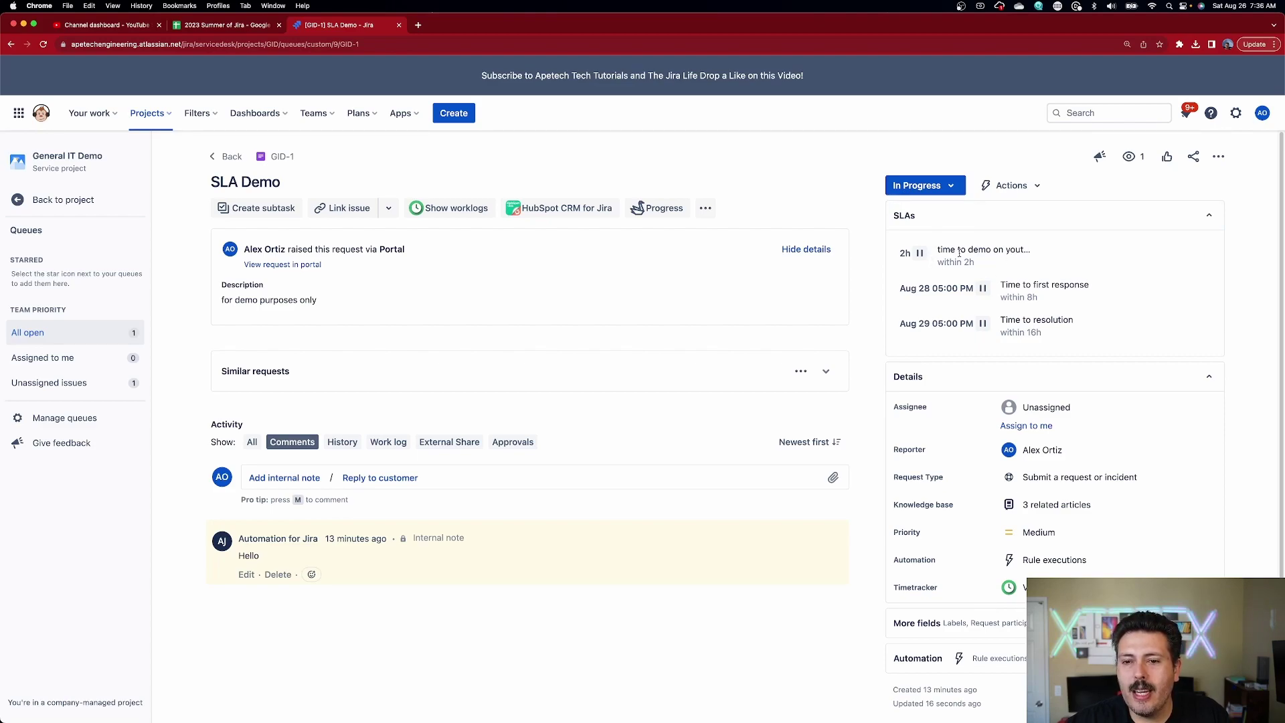
# Resolve GID-1 with resolution Done and reload to see all three SLAs met
pyautogui.click(919, 186)
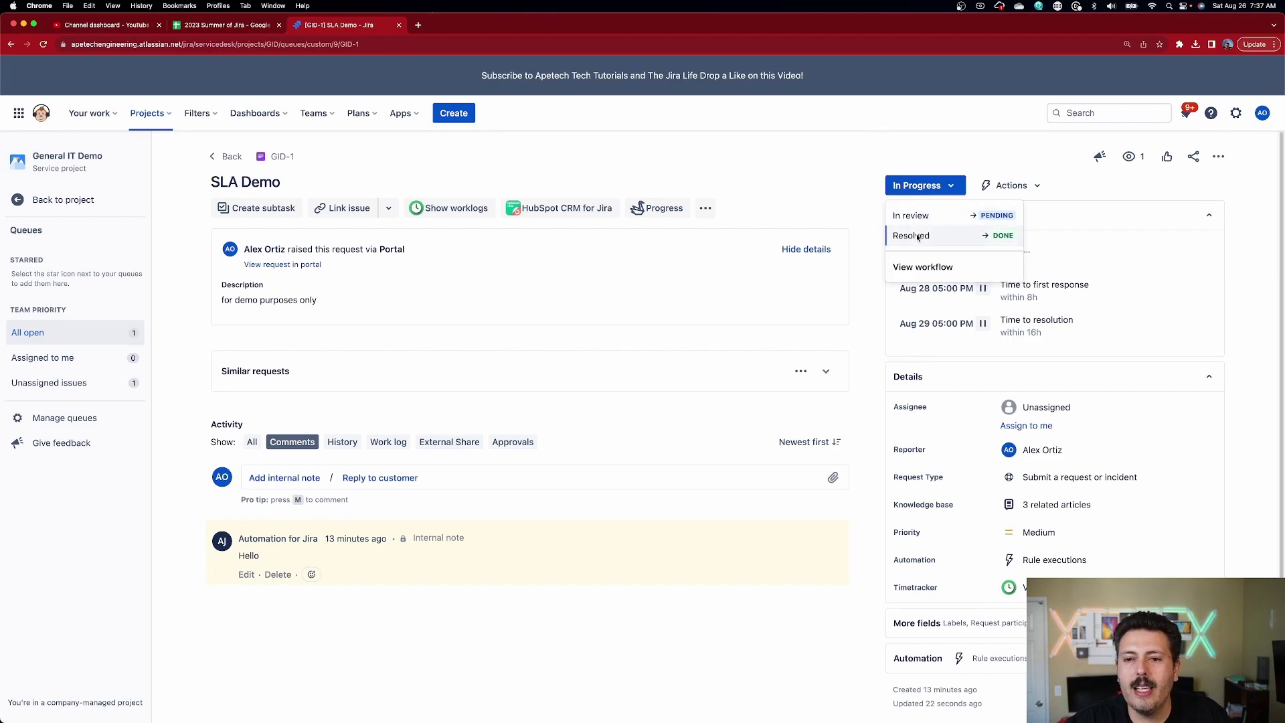
pyautogui.click(918, 237)
pyautogui.click(462, 303)
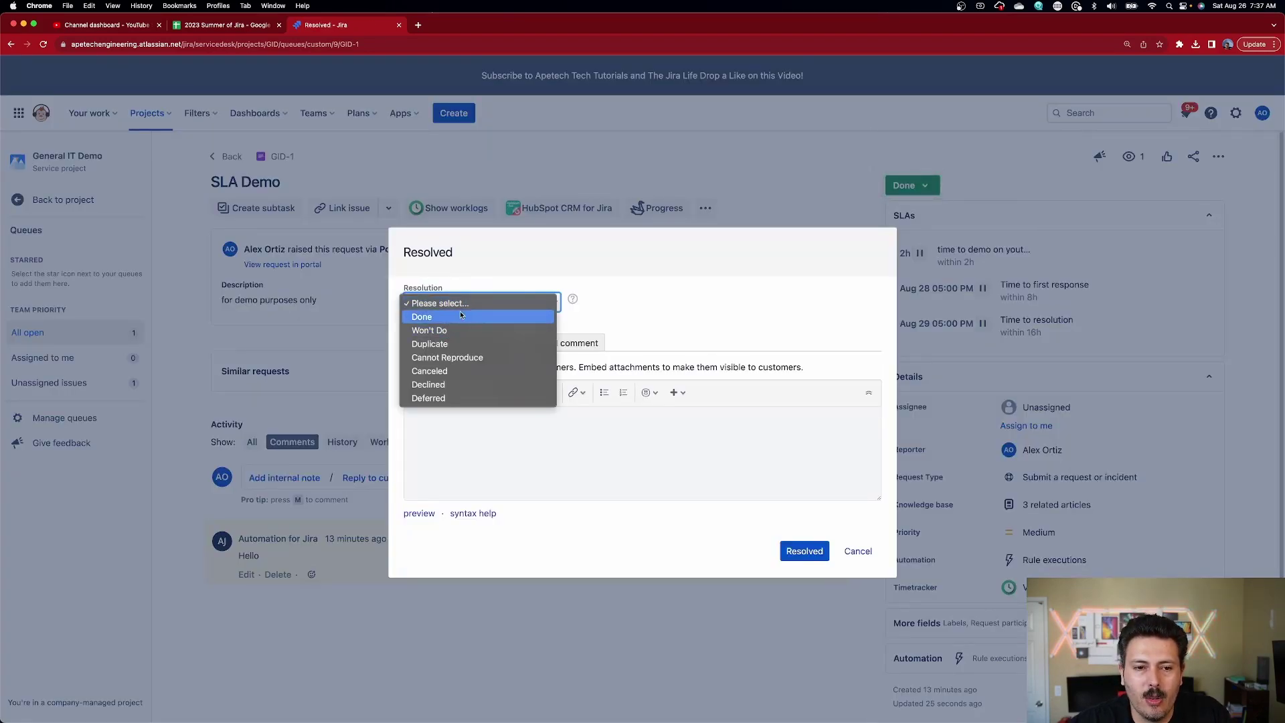
pyautogui.click(461, 316)
pyautogui.click(802, 551)
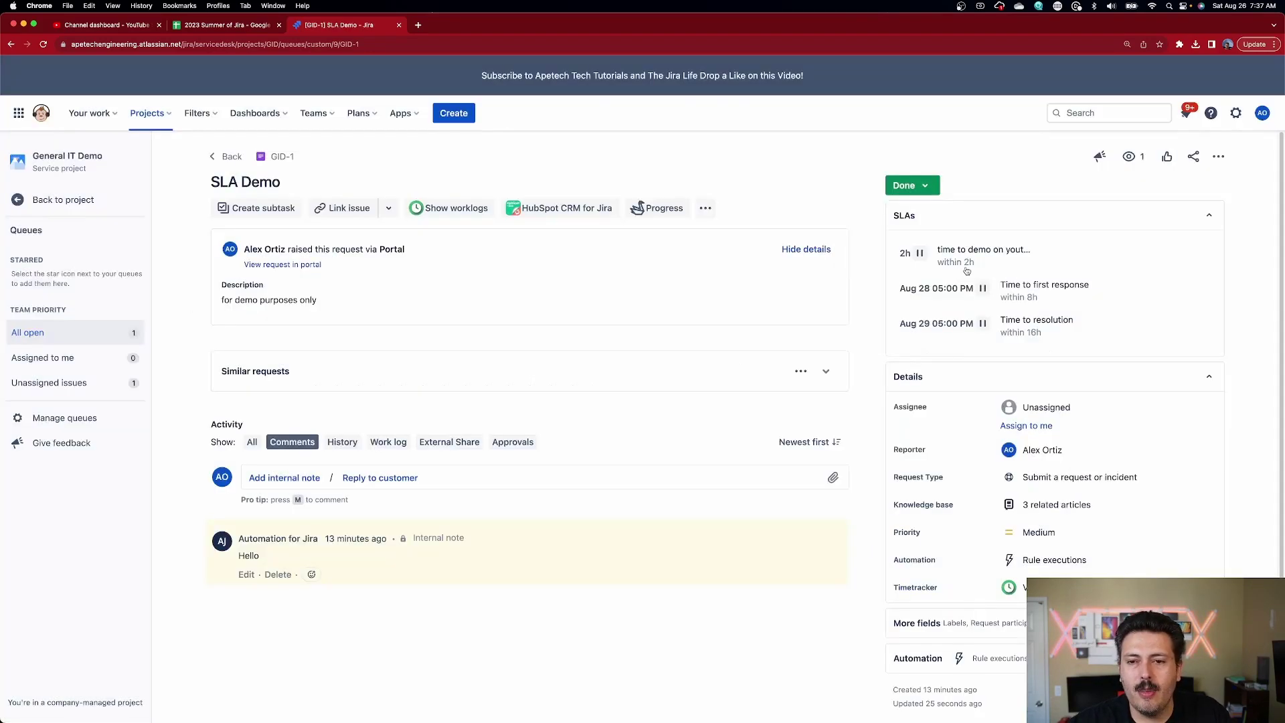
pyautogui.click(42, 45)
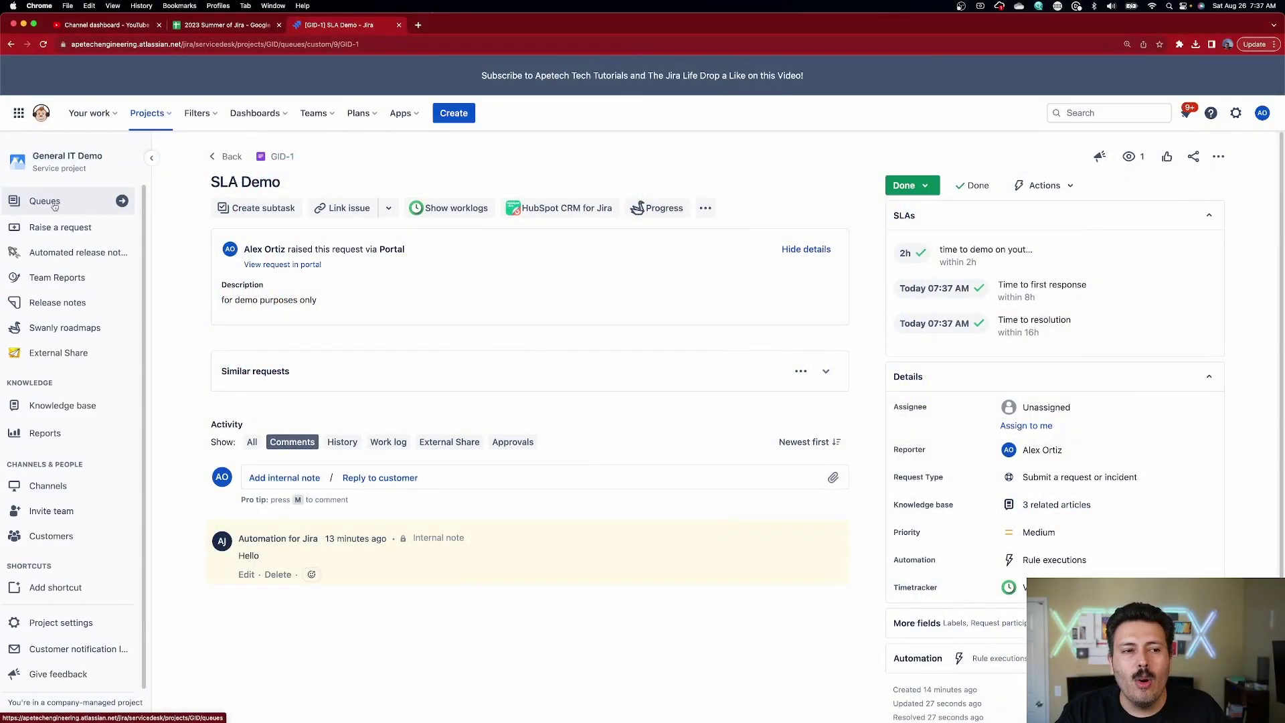
# Return from GID-1 to the General IT Demo All open queue, now showing 0 issues
pyautogui.click(55, 202)
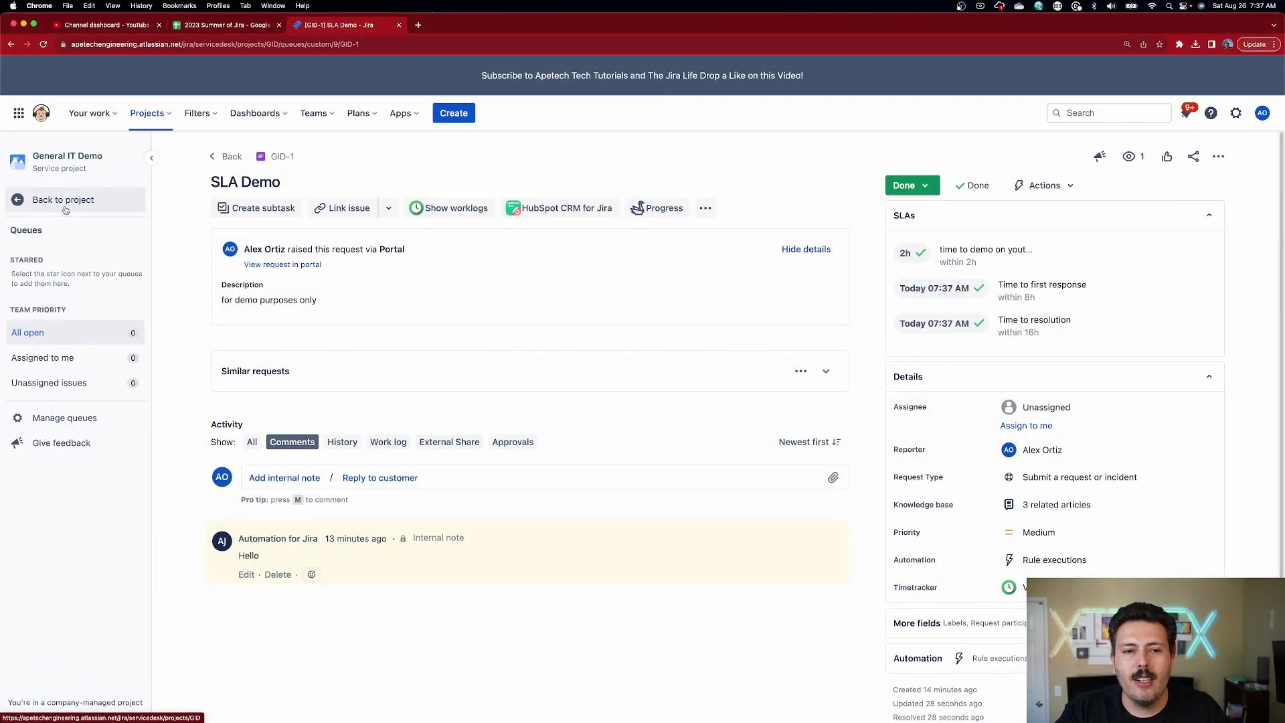
pyautogui.click(53, 199)
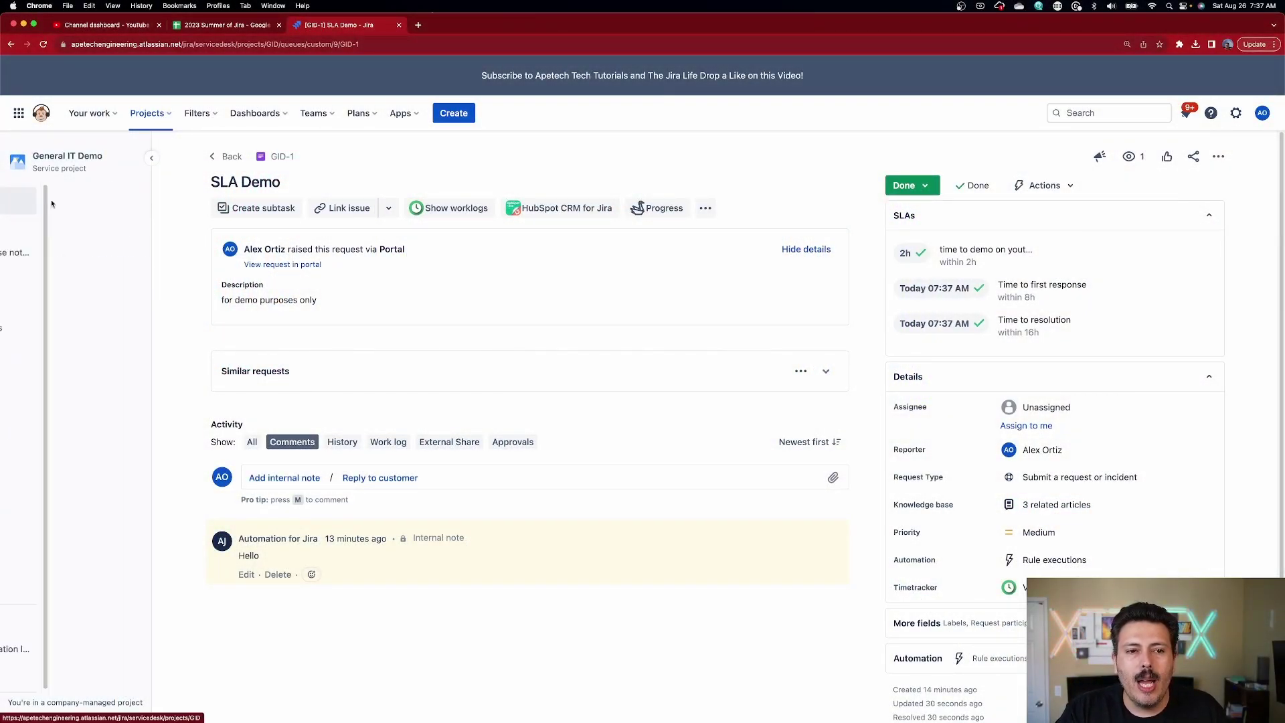
pyautogui.click(236, 158)
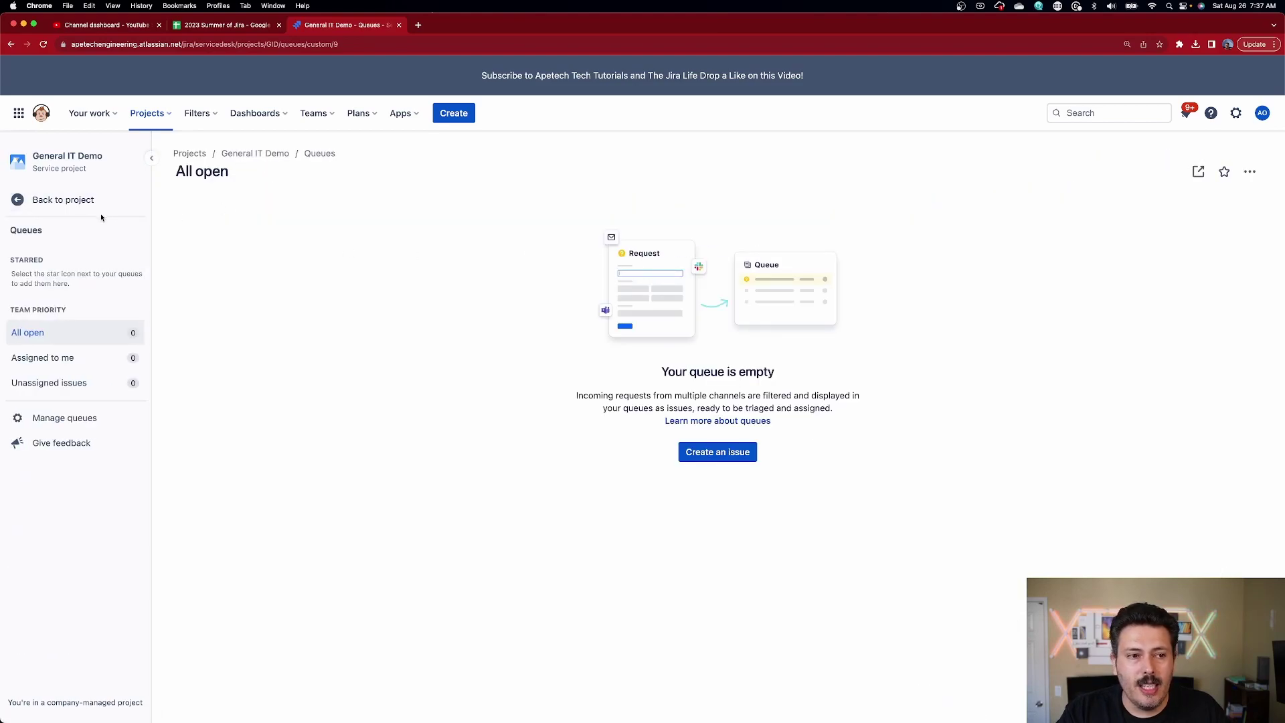